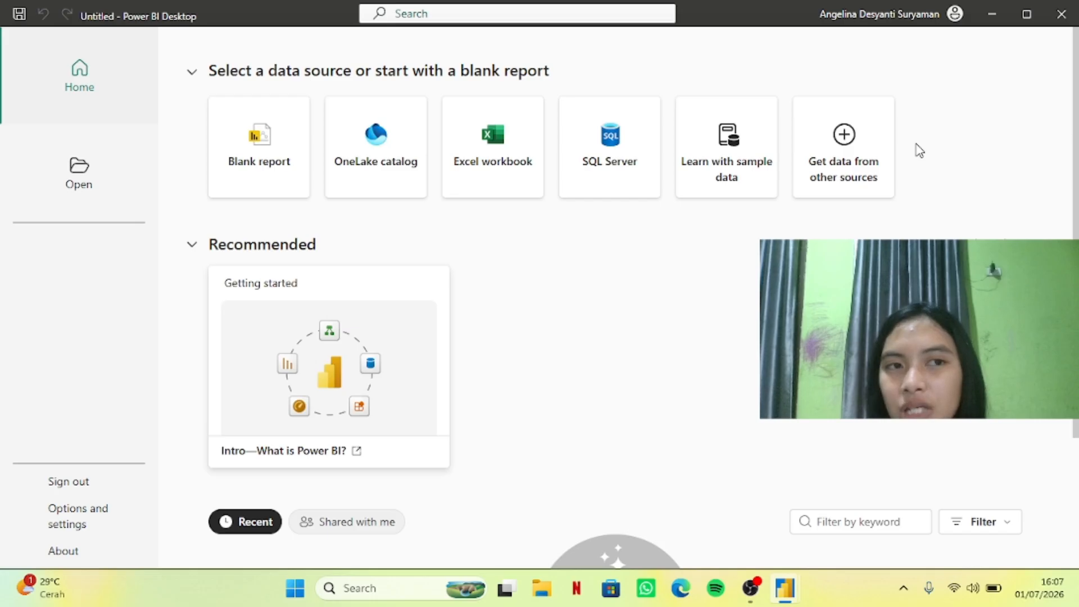
# Start getting data from another source and connect to the Excel workbook "2.1 Sample - Superstore_table" in Downloads.
pyautogui.click(870, 154)
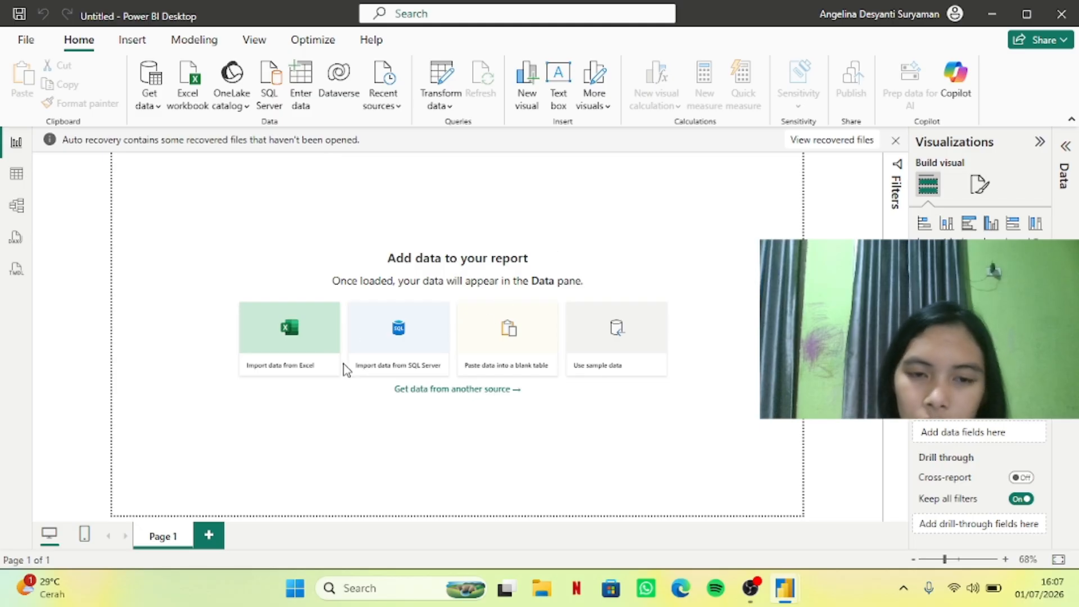
pyautogui.click(431, 393)
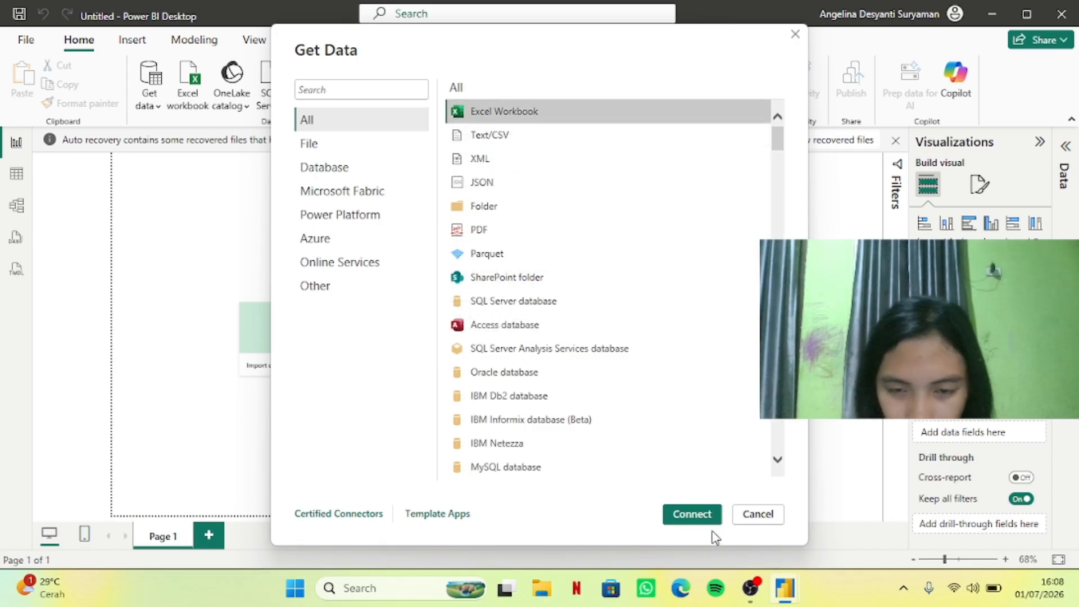
pyautogui.click(685, 517)
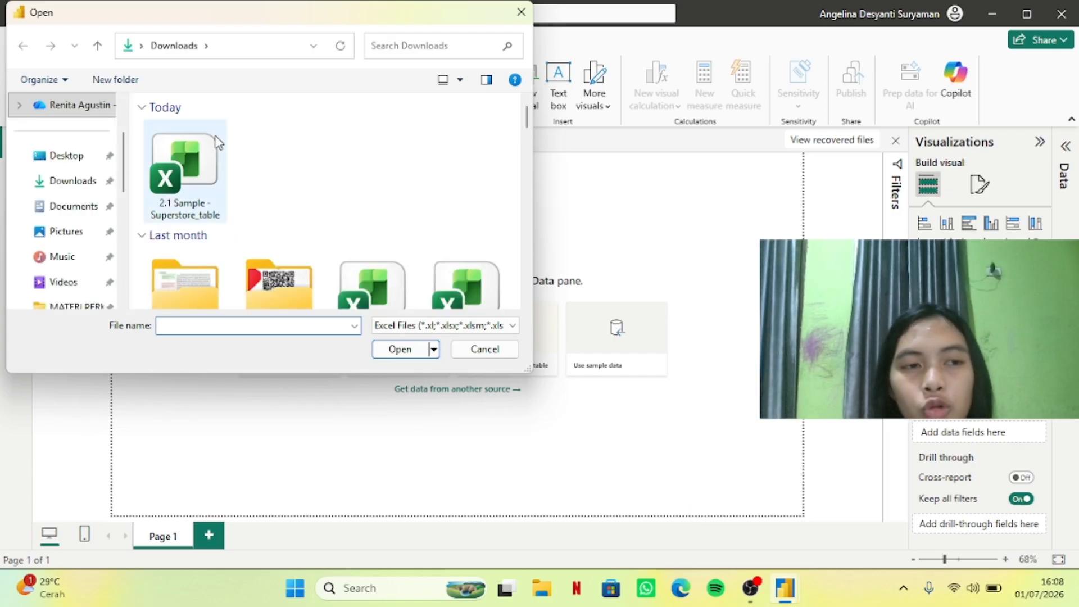
pyautogui.click(208, 173)
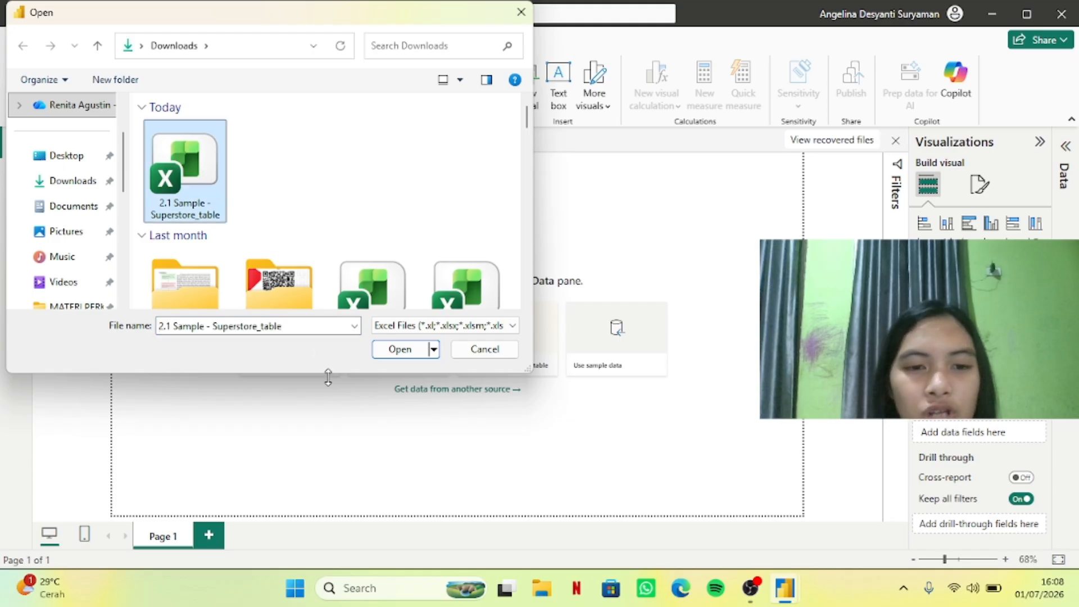
pyautogui.click(408, 349)
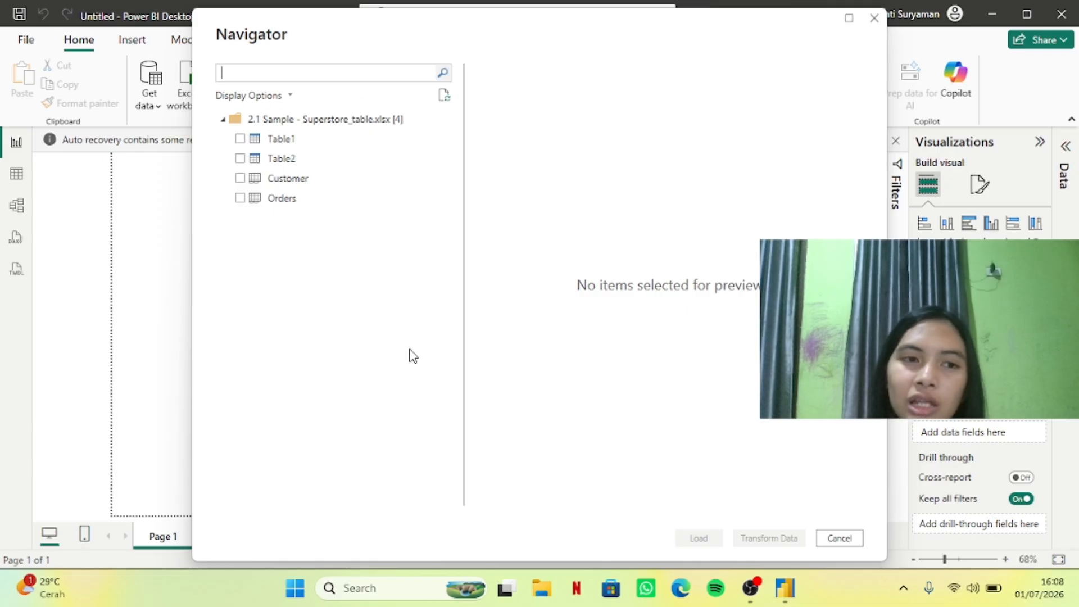
# Select the Customer and Orders sheets, preview the Orders data, and load both into Power Query Editor with Transform Data.
pyautogui.click(240, 178)
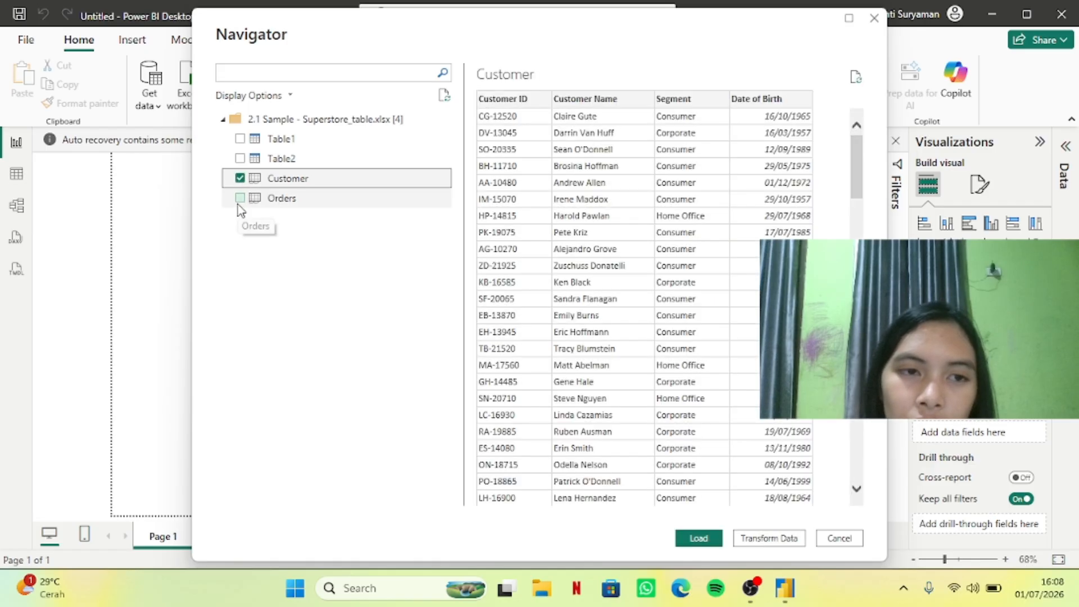
pyautogui.click(240, 198)
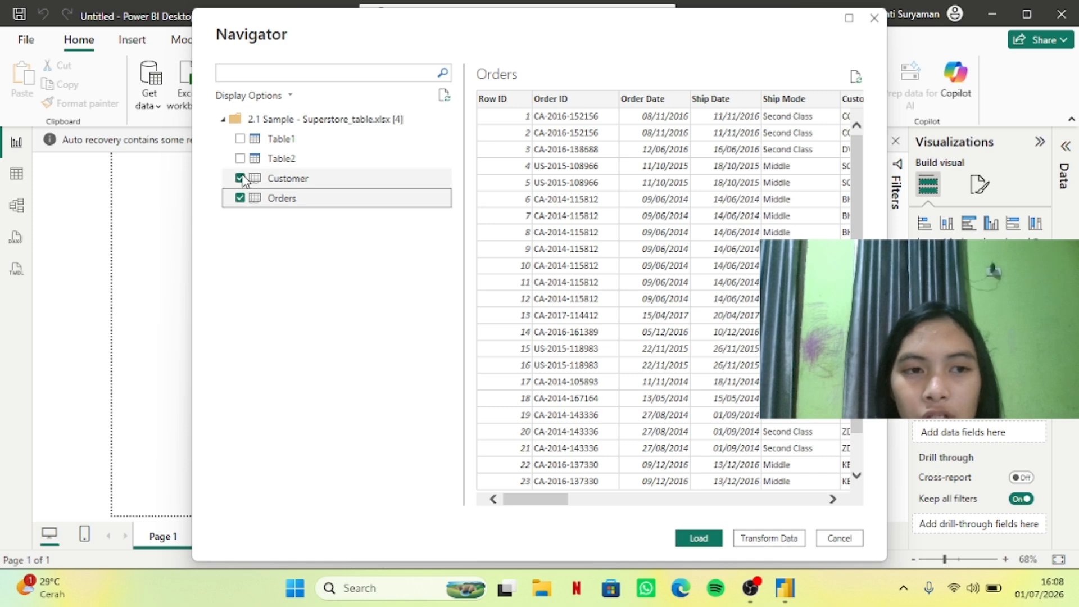
pyautogui.moveTo(273, 199); pyautogui.dragTo(276, 210)
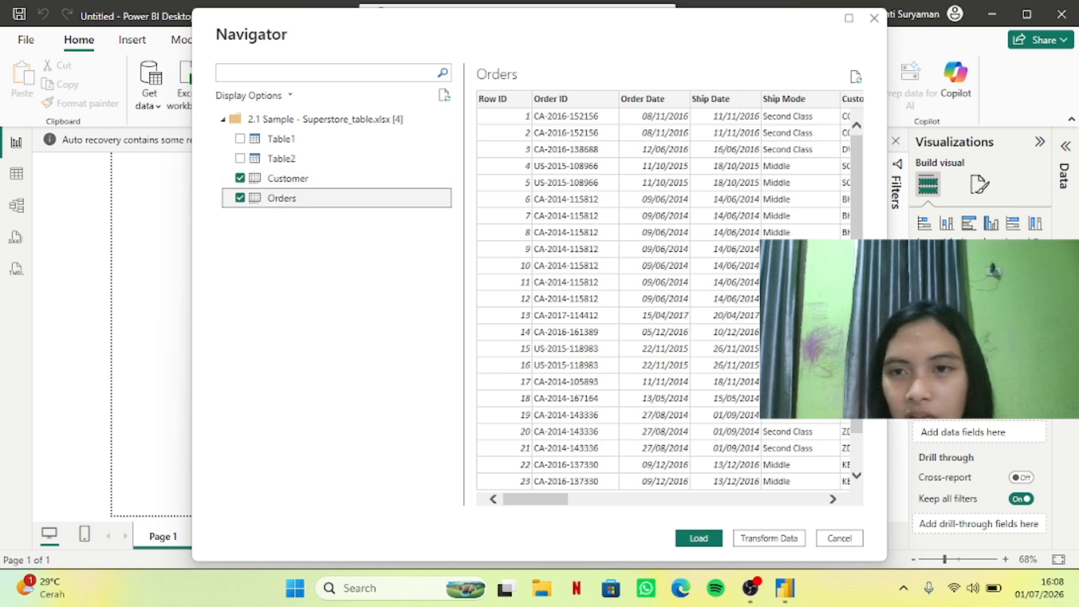
pyautogui.hscroll(3, 669, 298)
pyautogui.hscroll(3, 622, 336)
pyautogui.hscroll(-6, 623, 337)
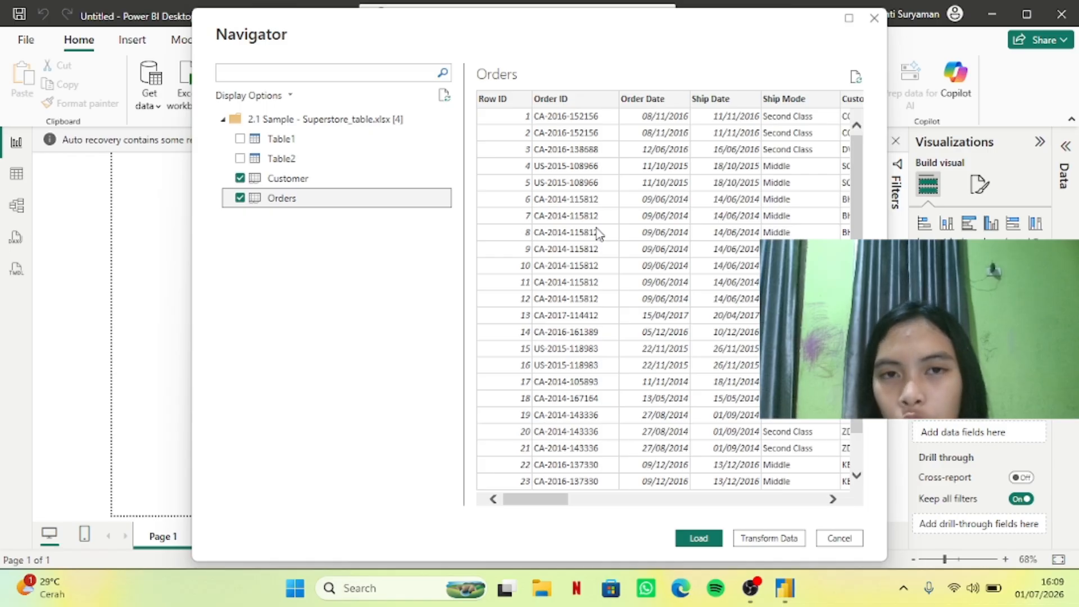
pyautogui.hscroll(5, 599, 233)
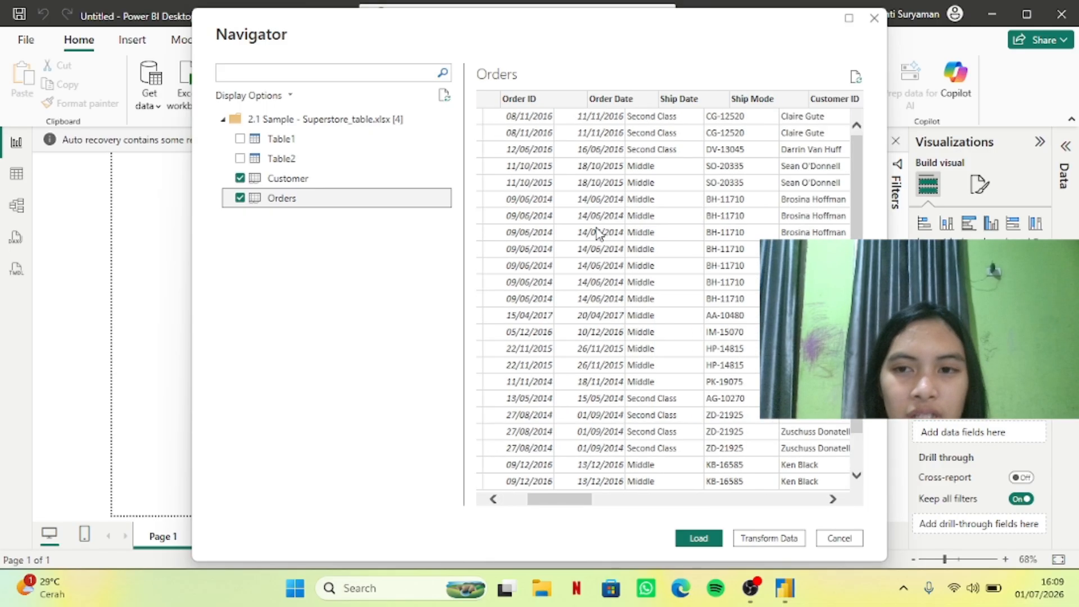
pyautogui.hscroll(-5, 599, 233)
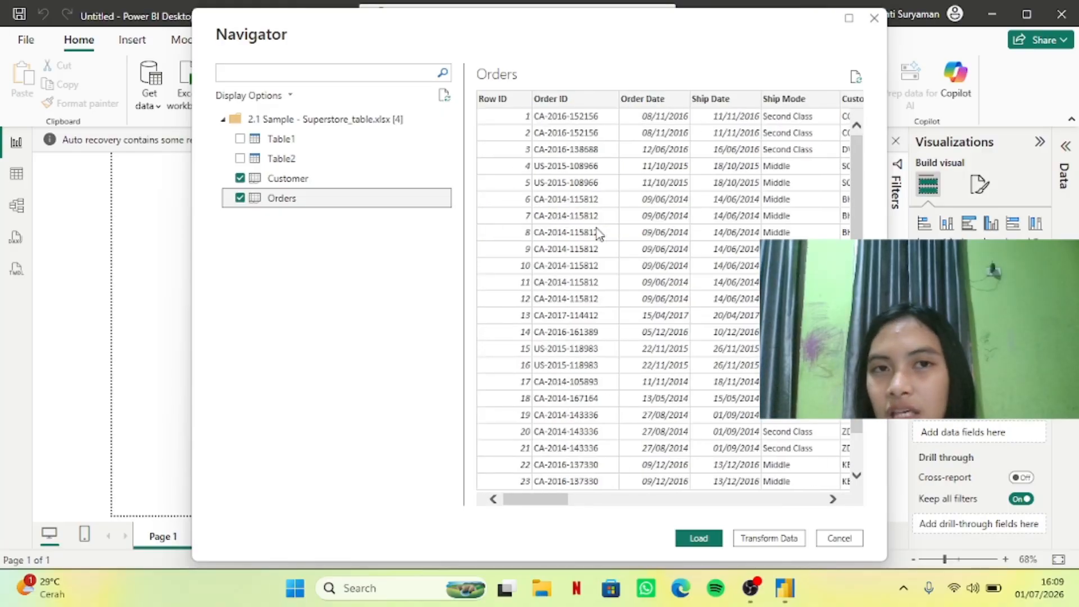
pyautogui.scroll(-1, 683, 362)
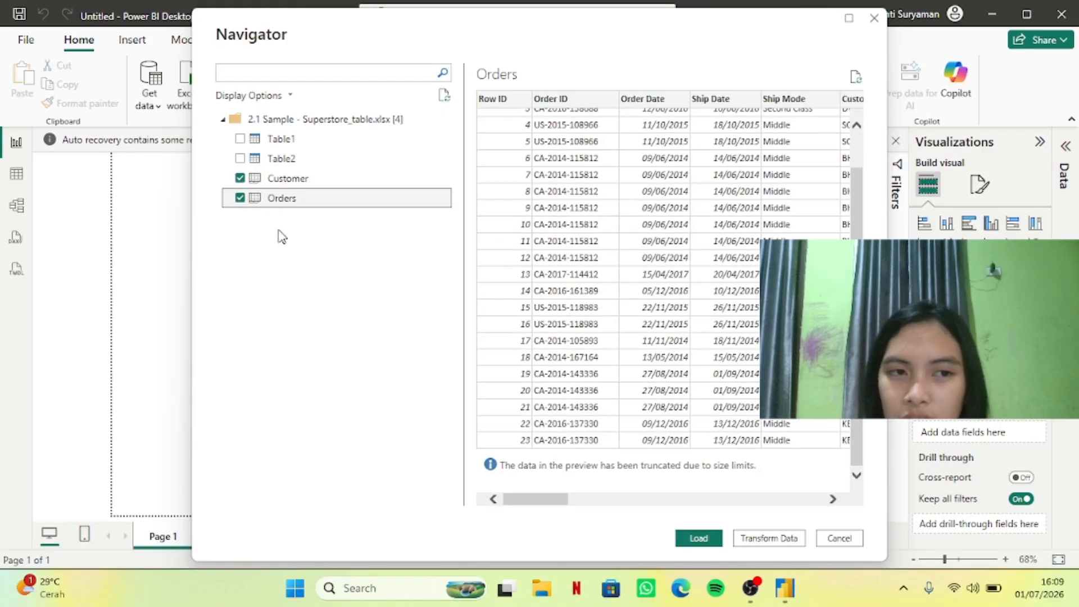
pyautogui.click(743, 538)
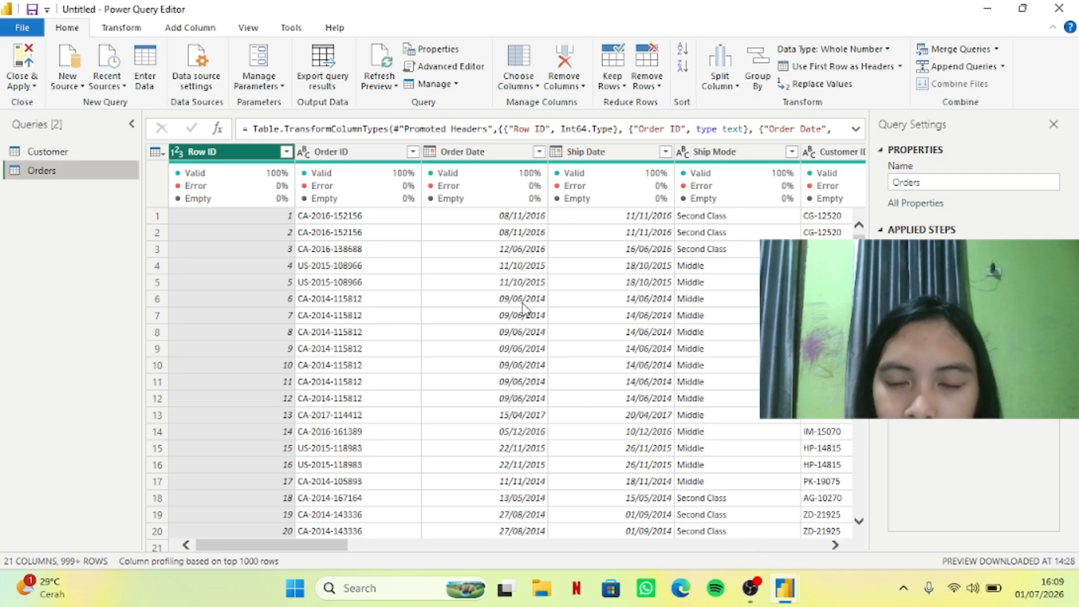
# Rename the Orders query as Order.
pyautogui.scroll(-2, 420, 354)
pyautogui.scroll(2, 421, 354)
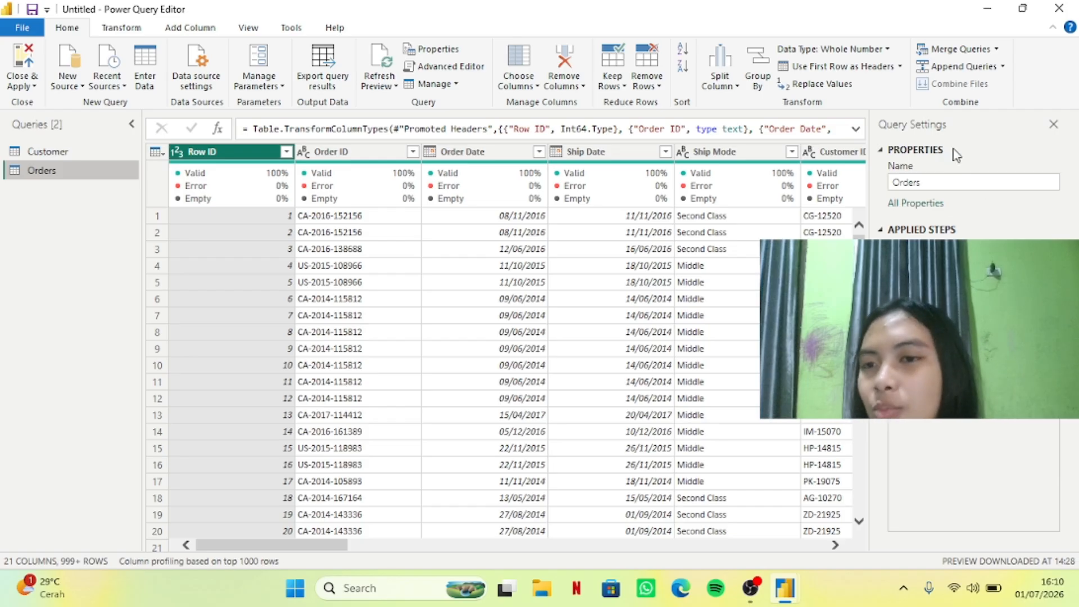
pyautogui.click(936, 184)
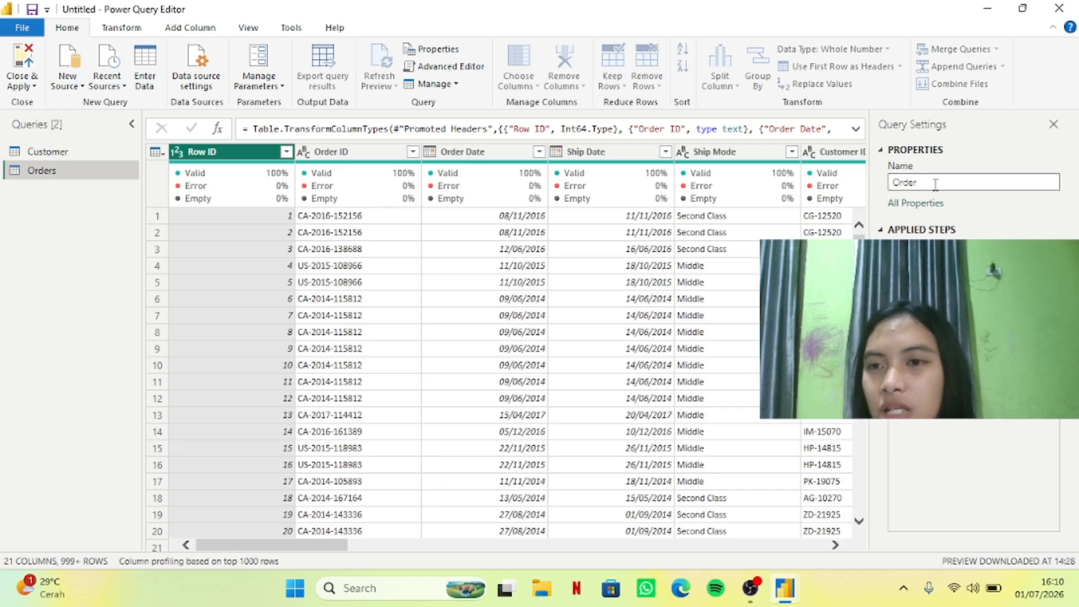
pyautogui.press('Return')
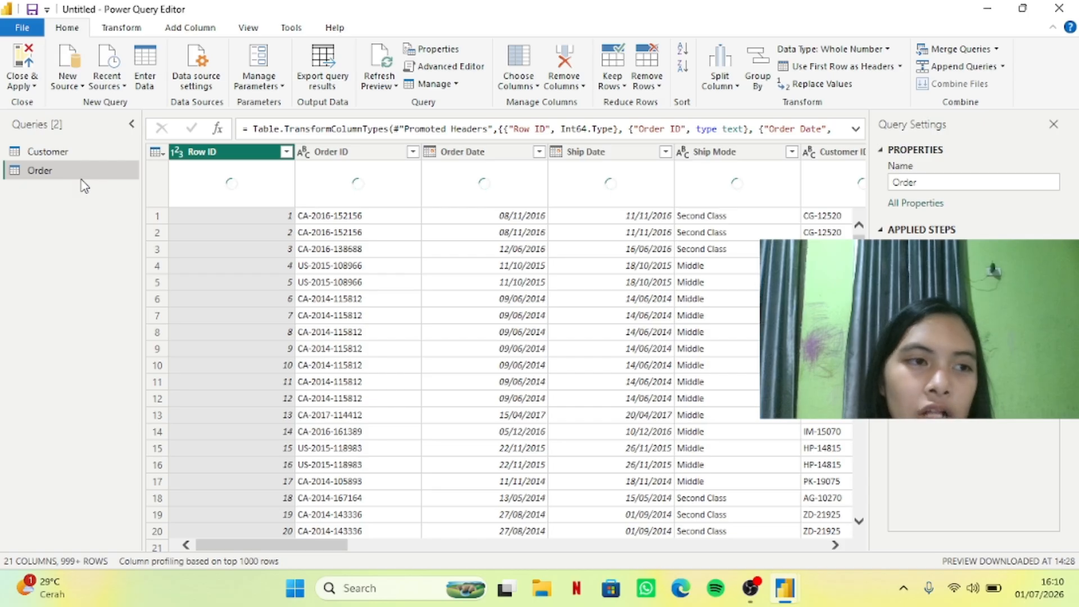
# Rename the Customer query as Pelanggan.
pyautogui.click(78, 151)
pyautogui.doubleClick(79, 151)
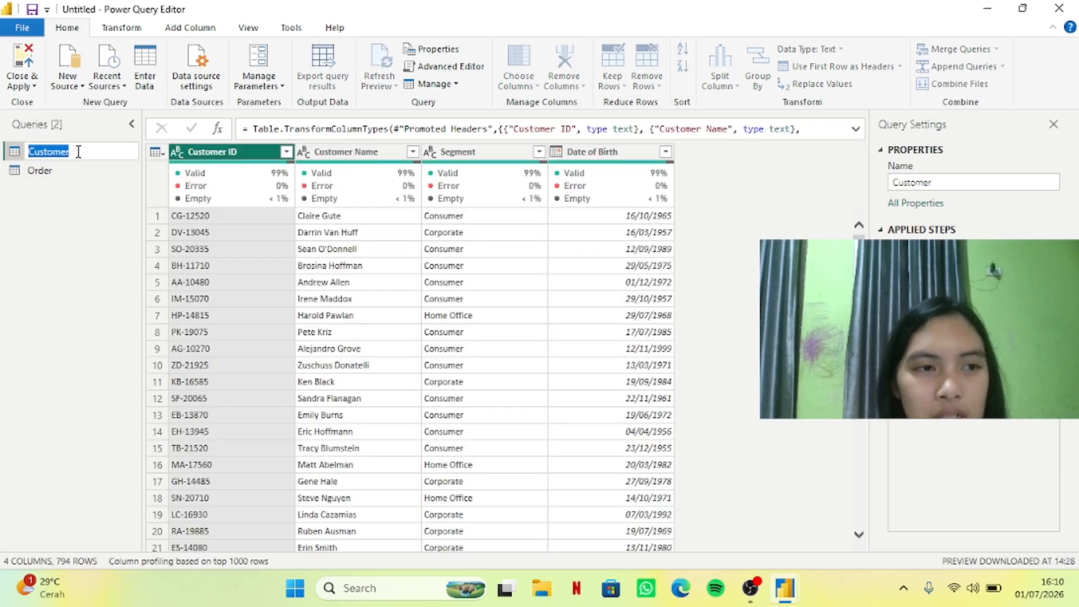
pyautogui.click(79, 151)
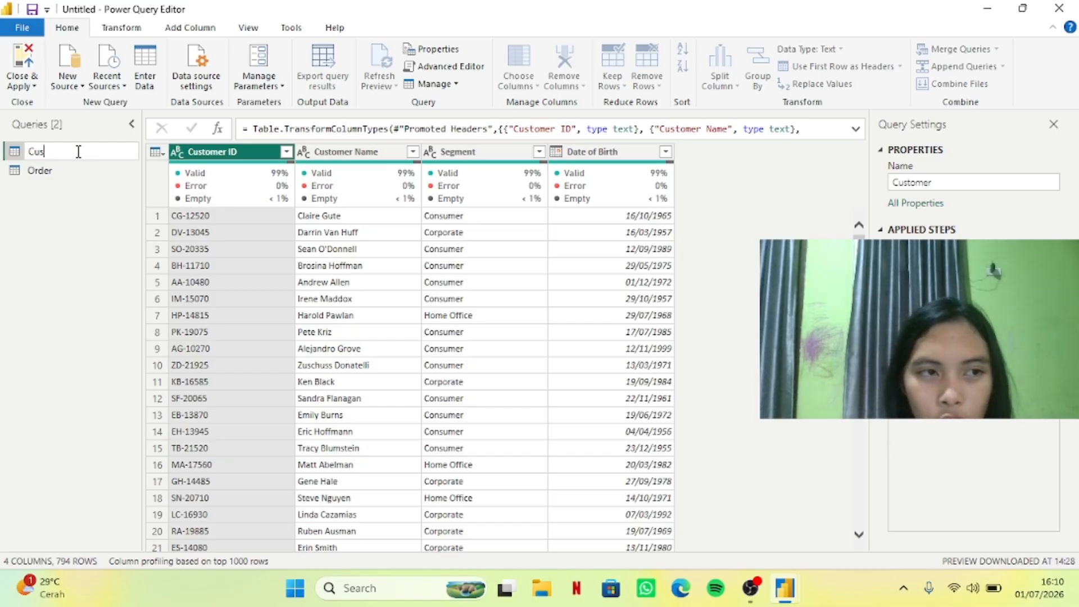
pyautogui.press('BackSpace')
pyautogui.press('BackSpace')
pyautogui.press('BackSpace')
pyautogui.press('capslock')
pyautogui.write('P')
pyautogui.press('capslock')
pyautogui.write('elanggan')
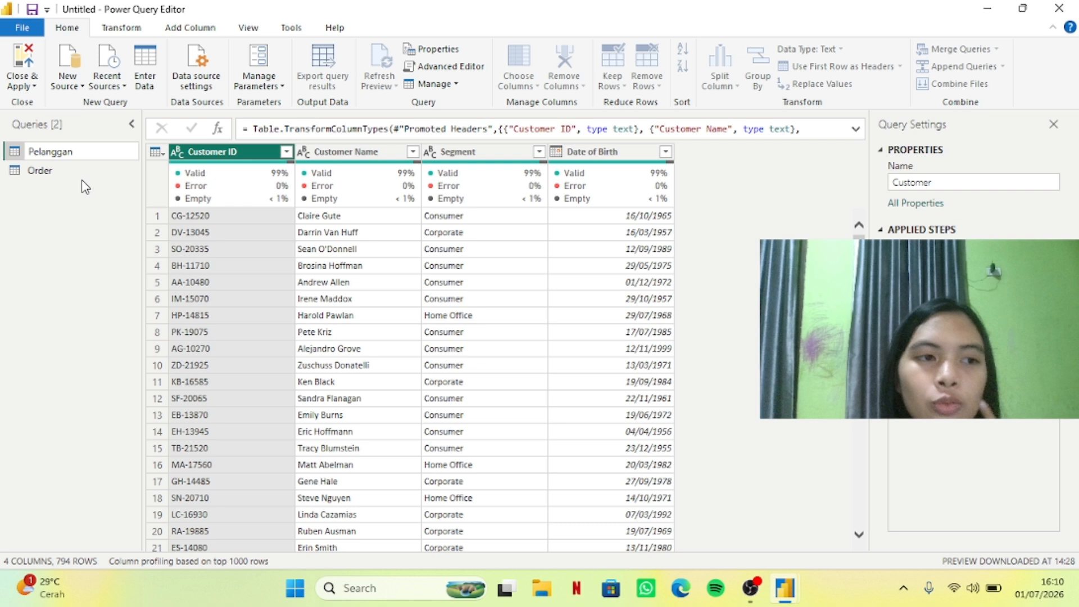
pyautogui.press('Return')
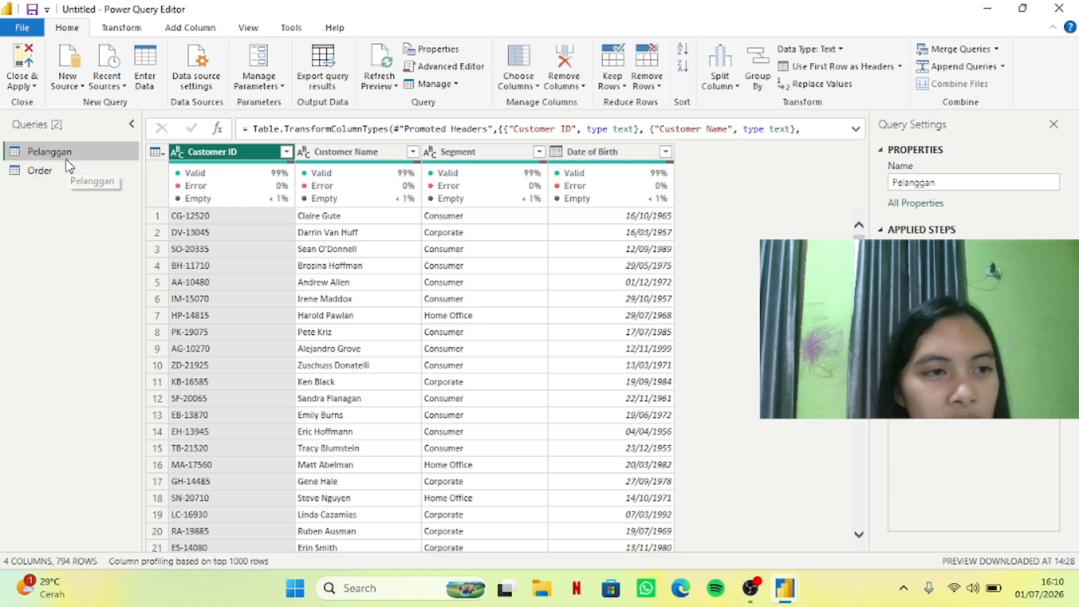
# Rename the Pelanggan query back to Customer.
pyautogui.rightClick(67, 159)
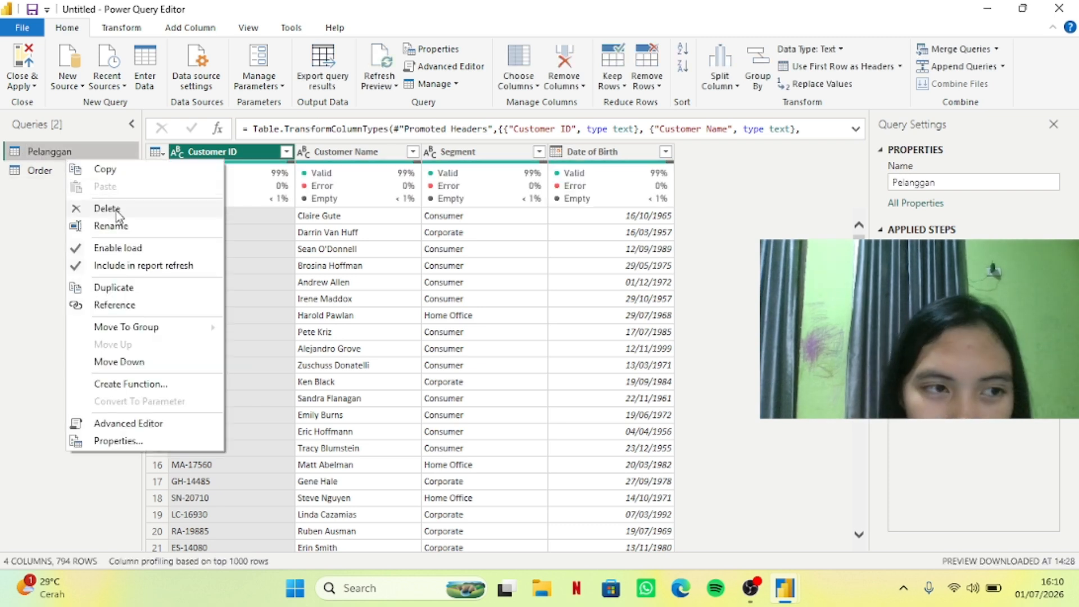
pyautogui.click(128, 226)
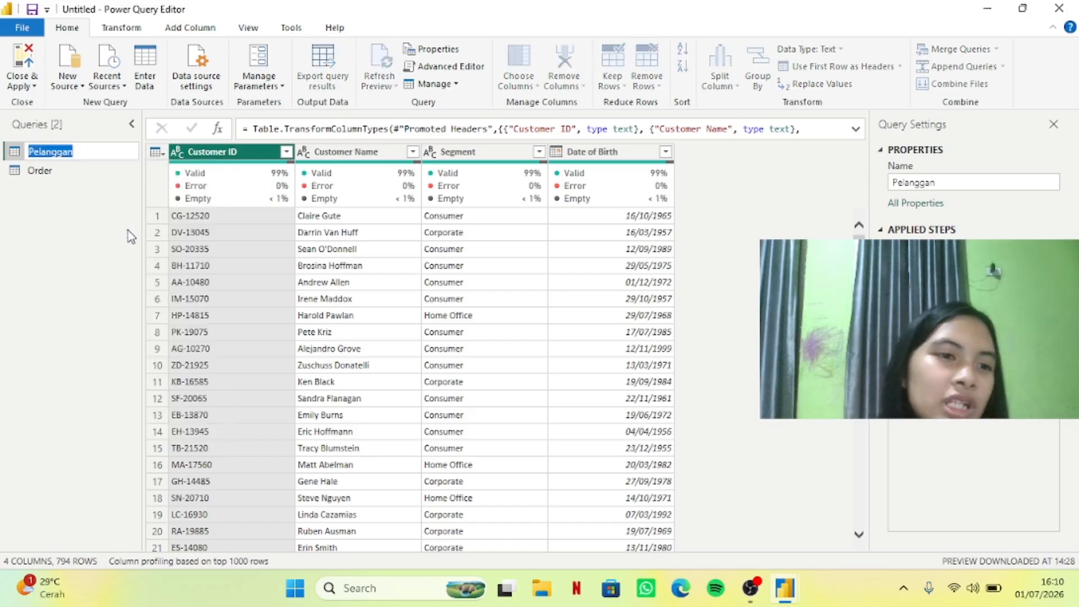
pyautogui.click(112, 152)
pyautogui.press('BackSpace')
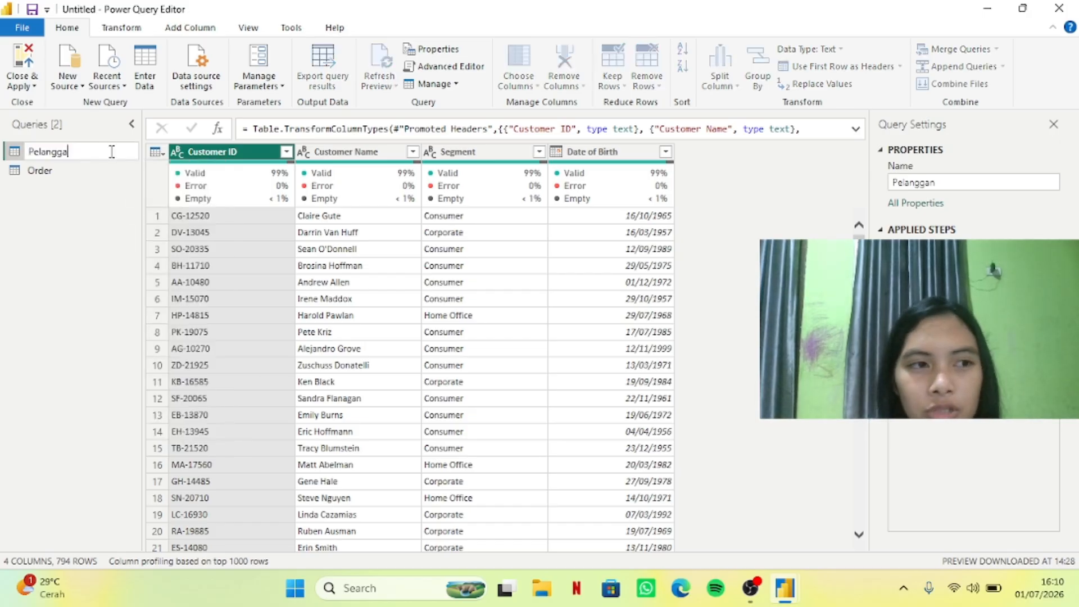
pyautogui.press('BackSpace')
pyautogui.press('BackSpace')
pyautogui.press('BackSpace')
pyautogui.press('BackSpace')
pyautogui.press('BackSpace')
pyautogui.press('BackSpace')
pyautogui.press('BackSpace')
pyautogui.press('BackSpace')
pyautogui.press('capslock')
pyautogui.write('C')
pyautogui.press('capslock')
pyautogui.write('us')
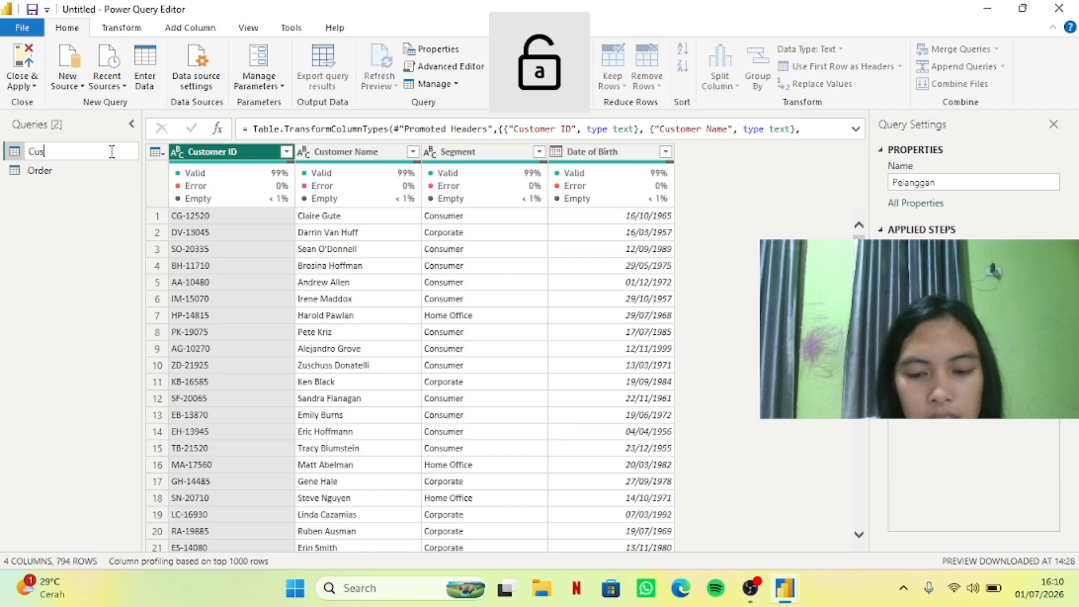
pyautogui.write('tomer')
pyautogui.press('Return')
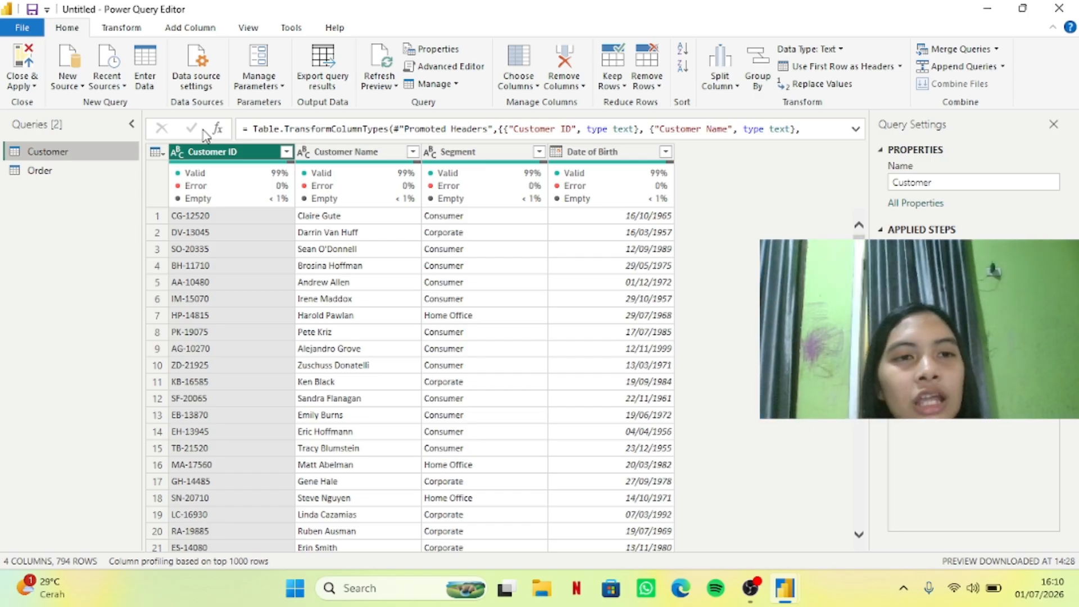
# Turn the column quality details off and back on in the Customer query's data preview.
pyautogui.click(232, 29)
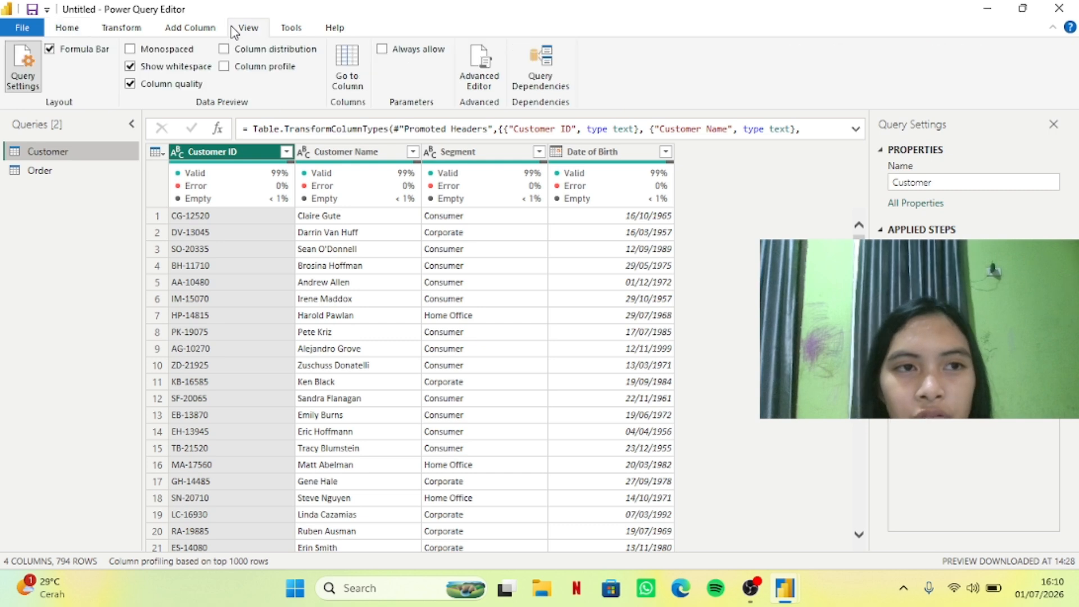
pyautogui.click(131, 85)
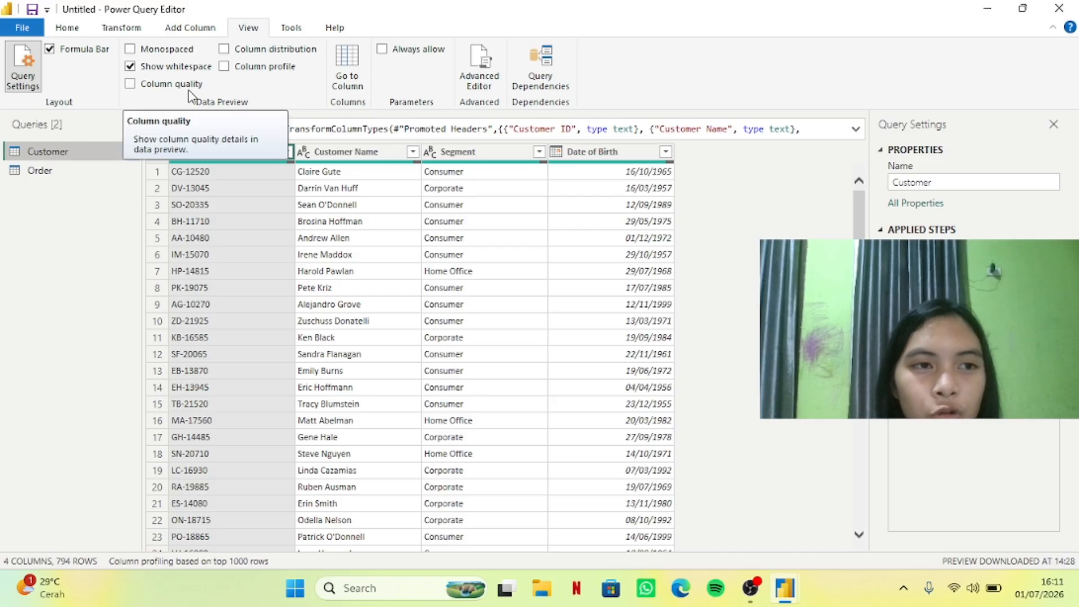
pyautogui.click(135, 89)
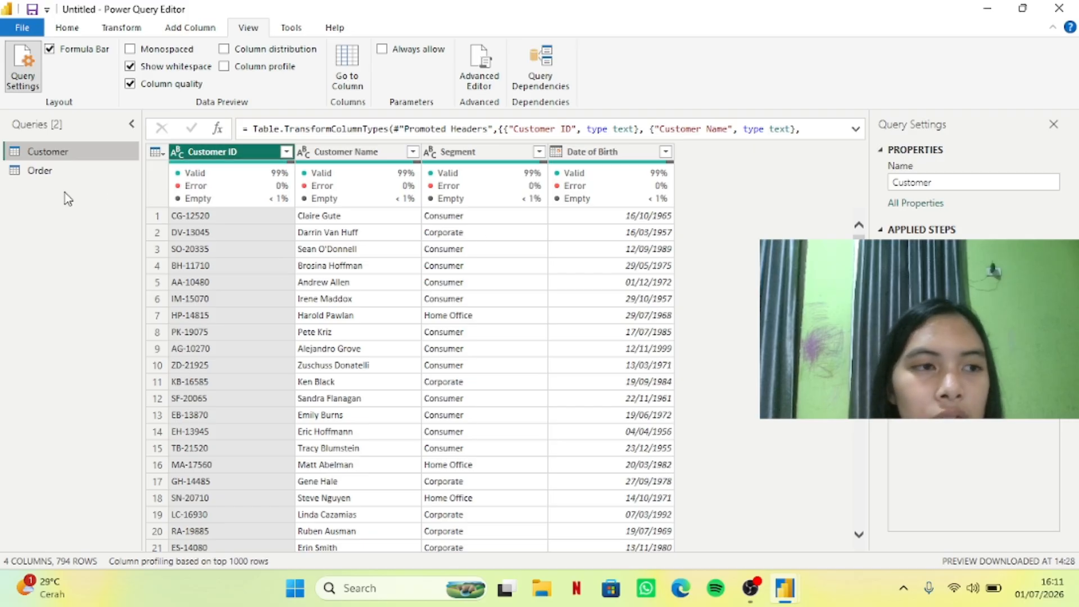
# Check the column quality of the Order and Customer queries for empty values, including the Customer ID filter list.
pyautogui.click(66, 173)
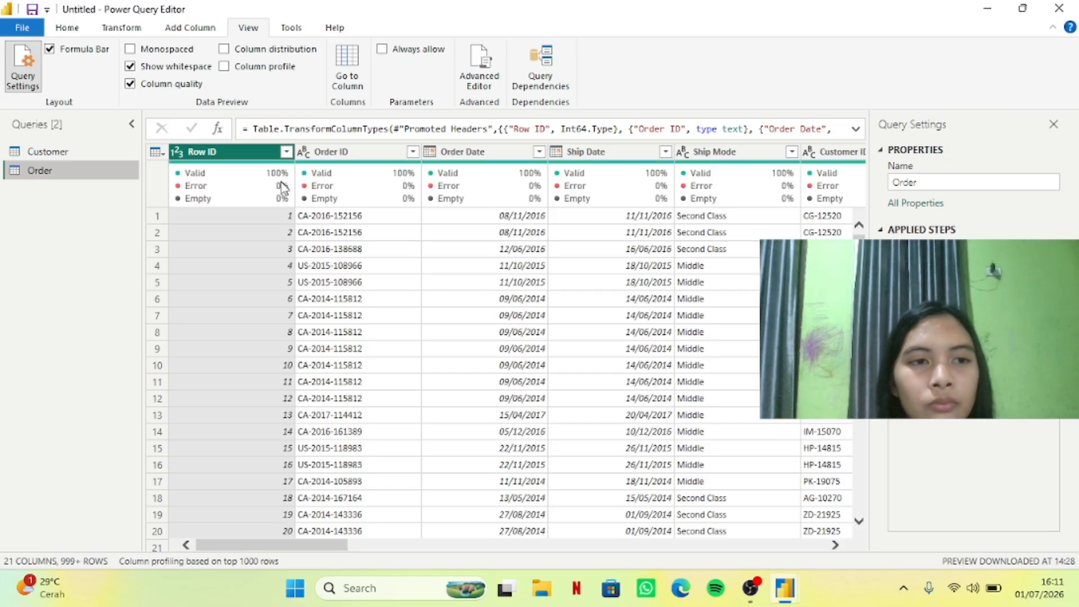
pyautogui.click(83, 153)
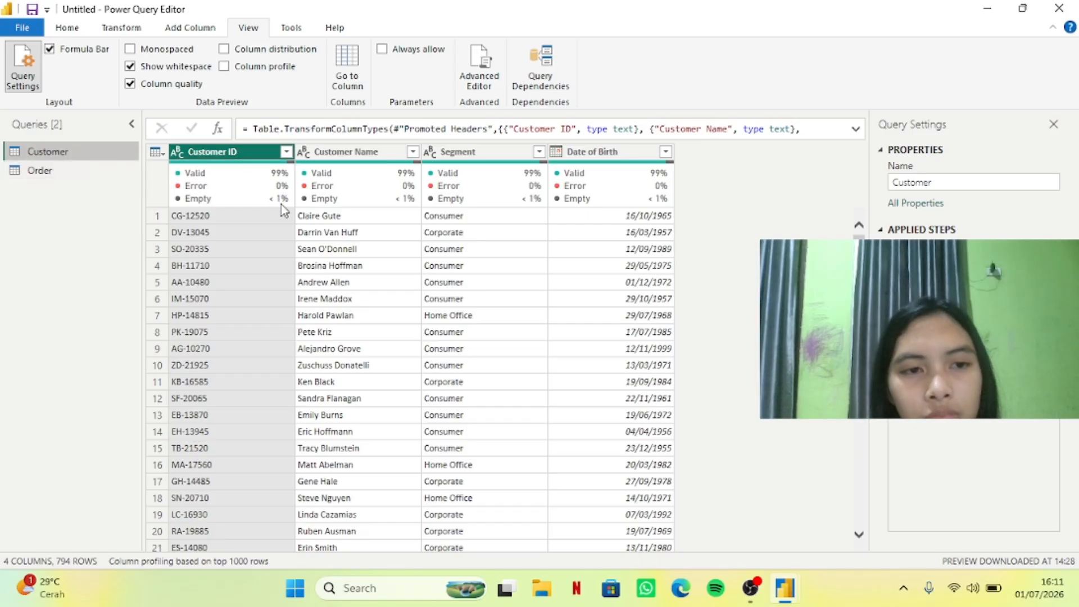
pyautogui.moveTo(283, 207)
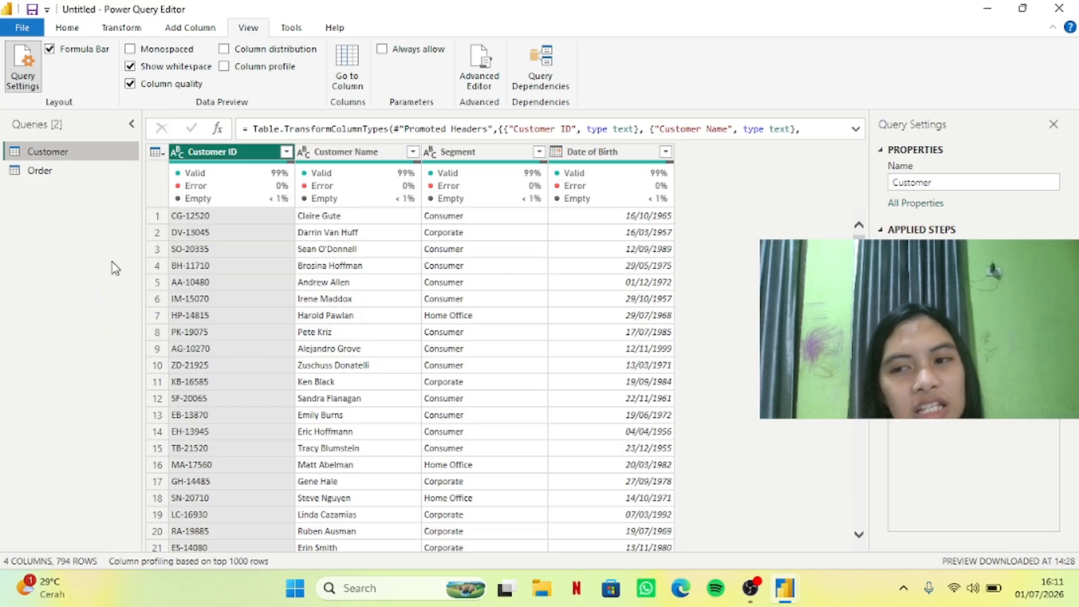
pyautogui.click(287, 151)
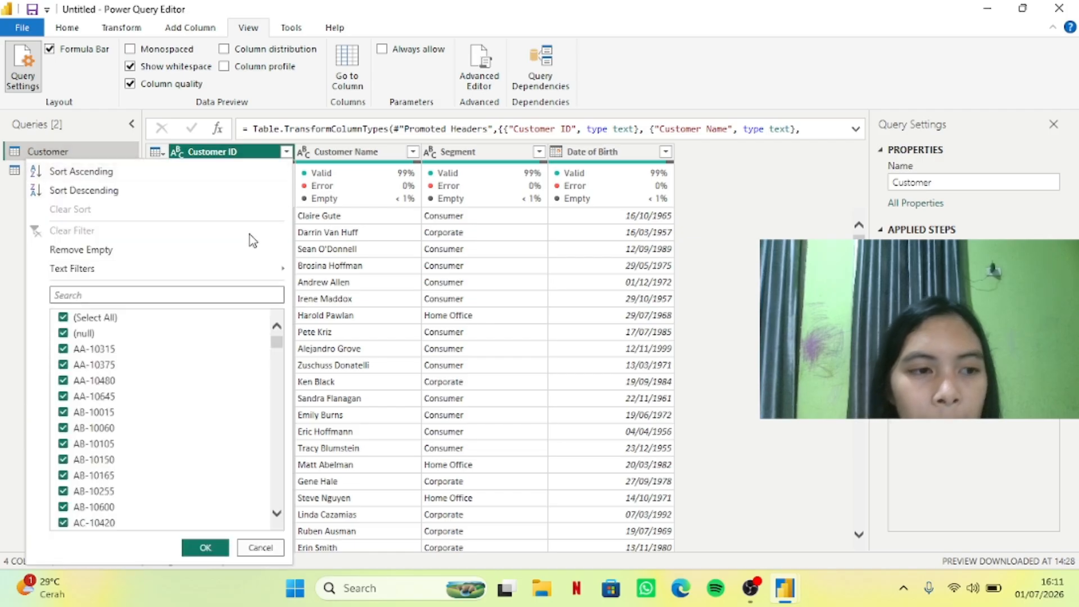
pyautogui.press('Escape')
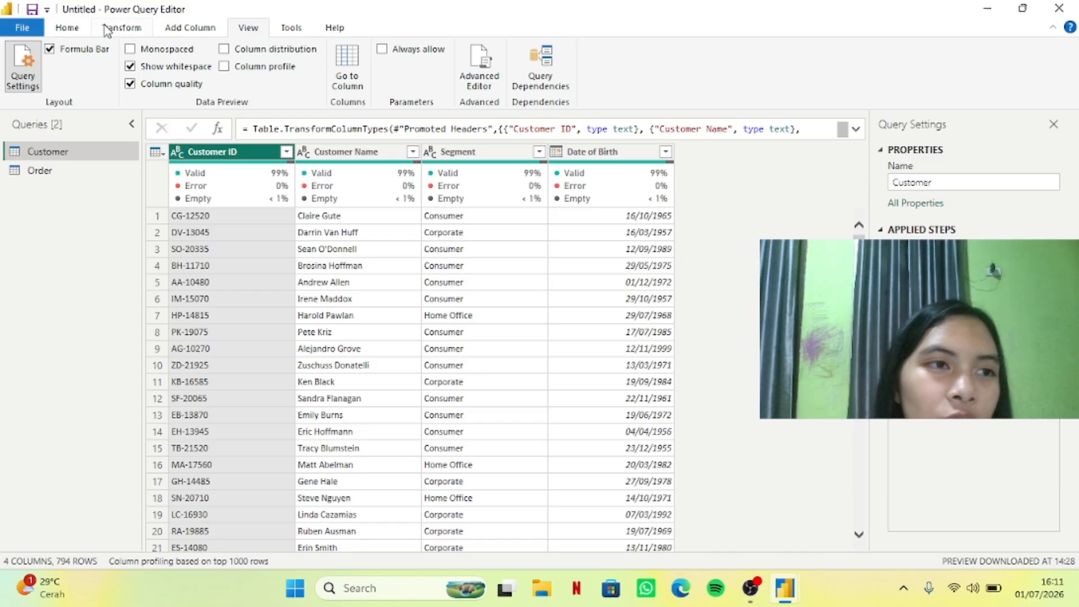
pyautogui.click(79, 31)
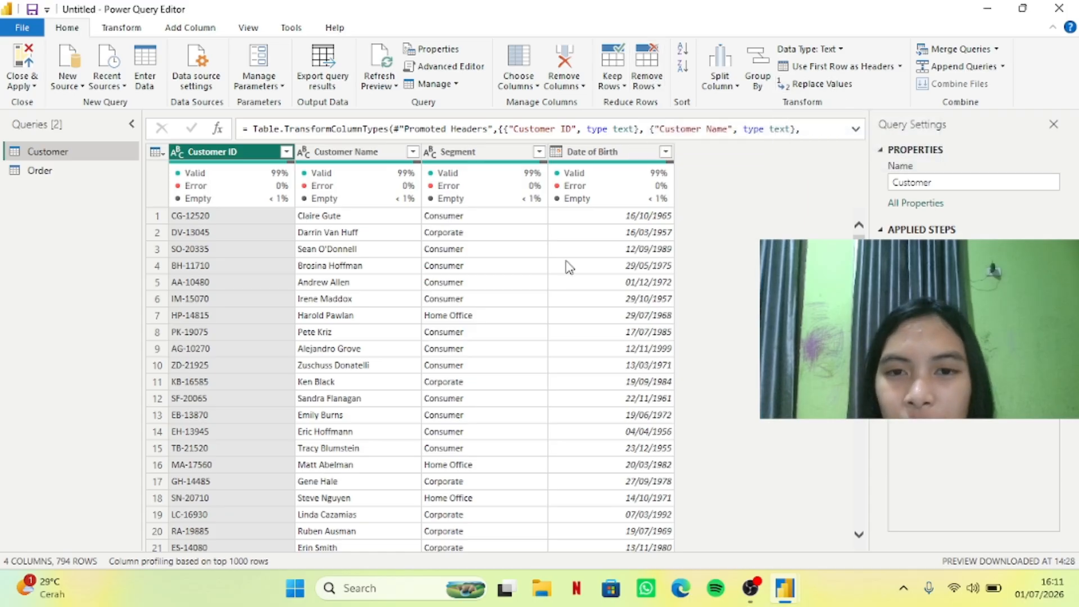
pyautogui.click(72, 171)
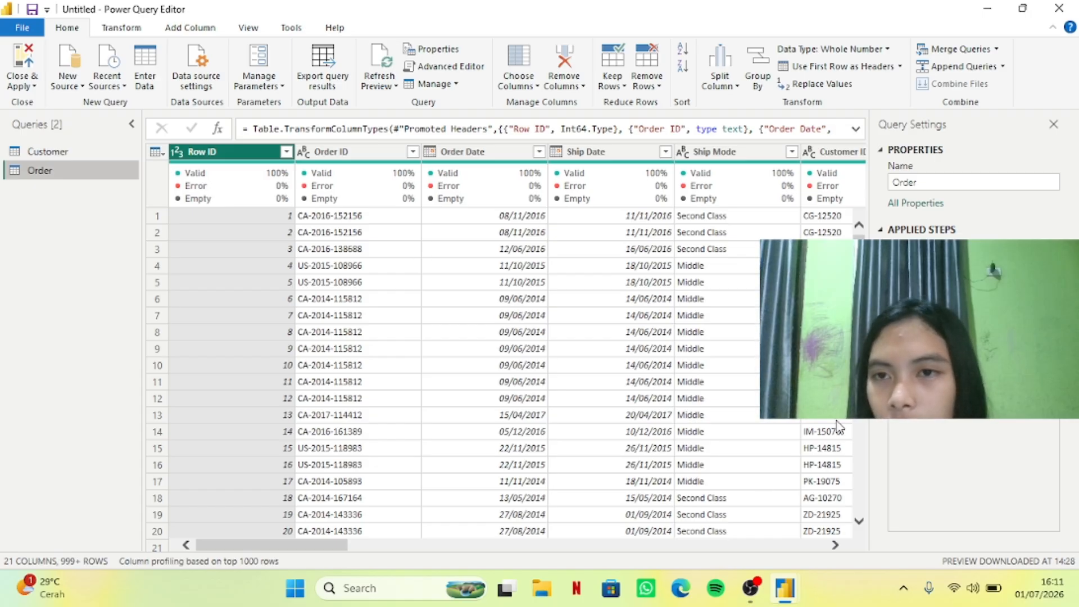
# Replace the value United States with US in the Order query's Country column.
pyautogui.hscroll(10, 838, 427)
pyautogui.hscroll(-3, 474, 366)
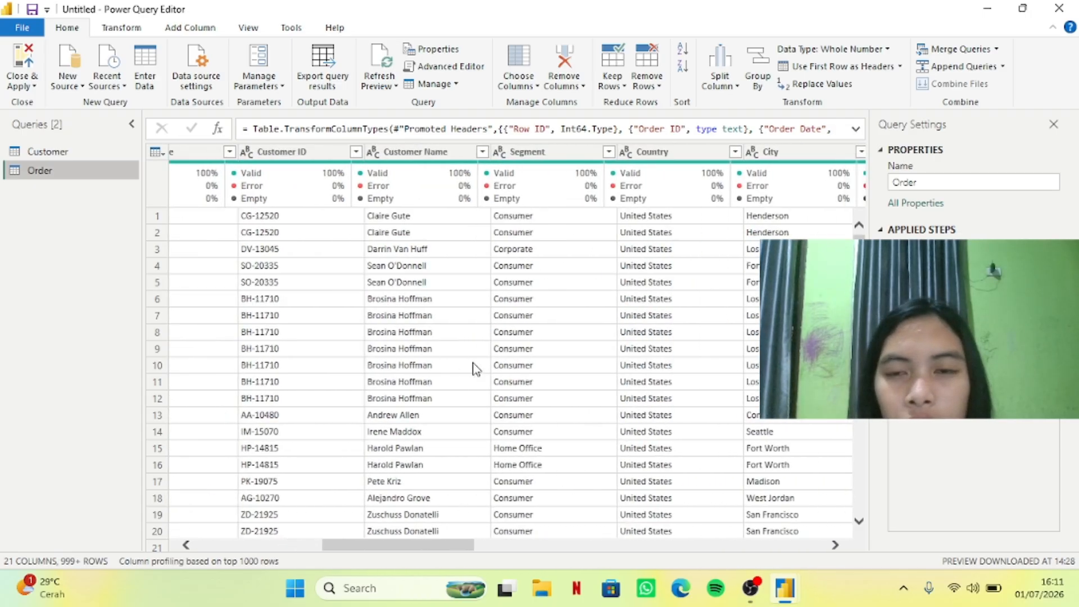
pyautogui.hscroll(3, 475, 366)
pyautogui.click(482, 155)
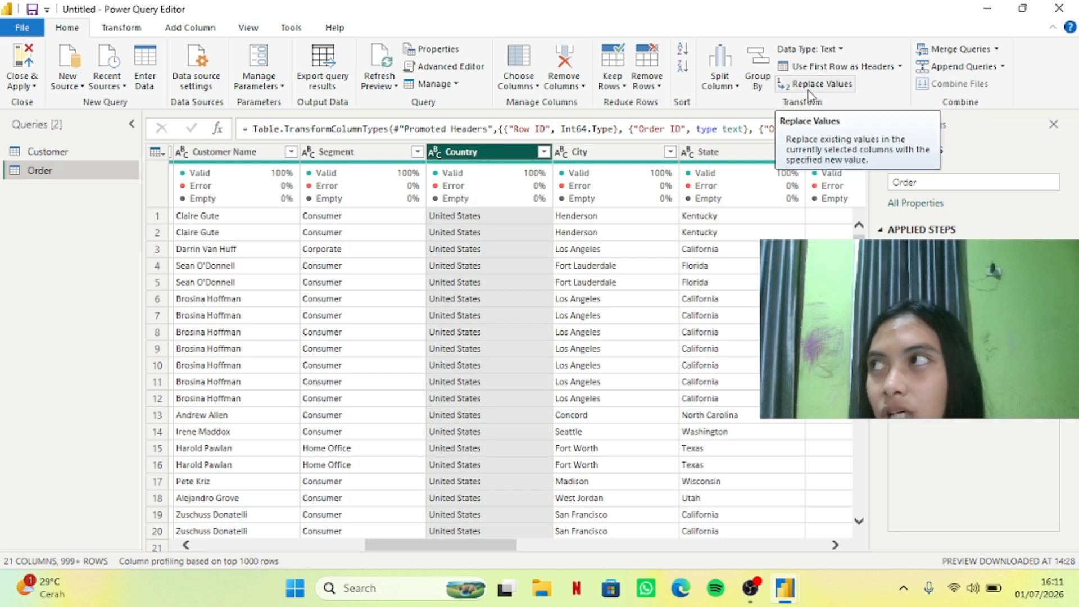
pyautogui.click(822, 85)
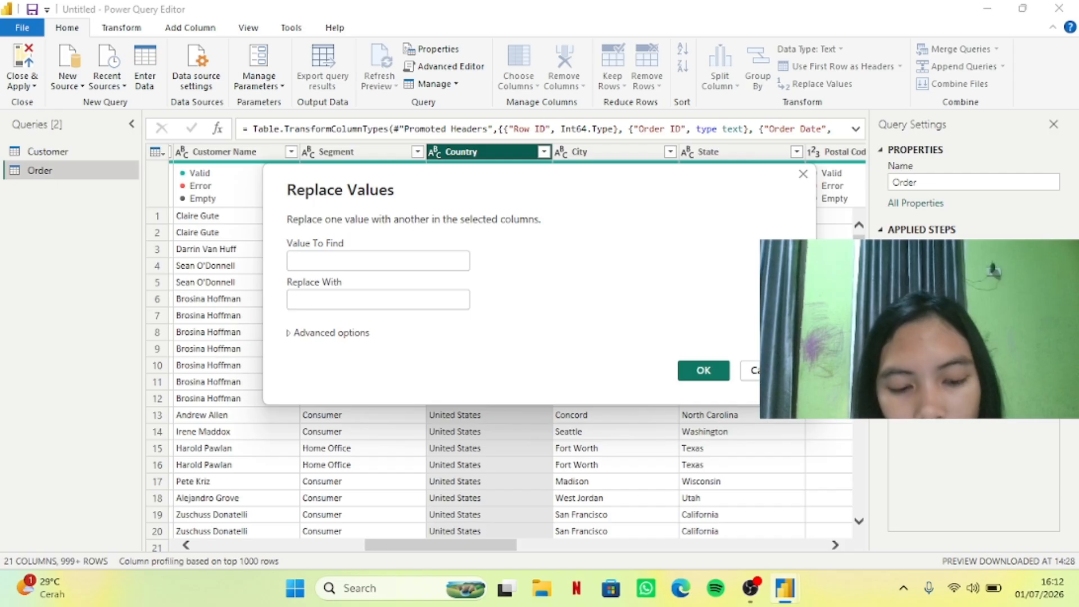
pyautogui.write('U')
pyautogui.press('capslock')
pyautogui.write('nit')
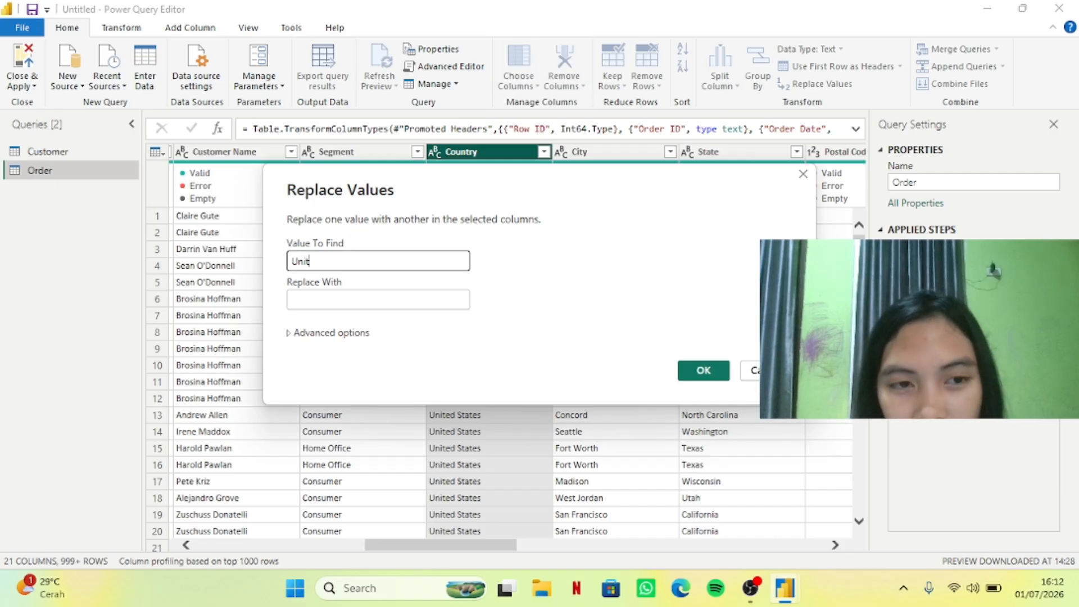
pyautogui.write('ed S')
pyautogui.press('capslock')
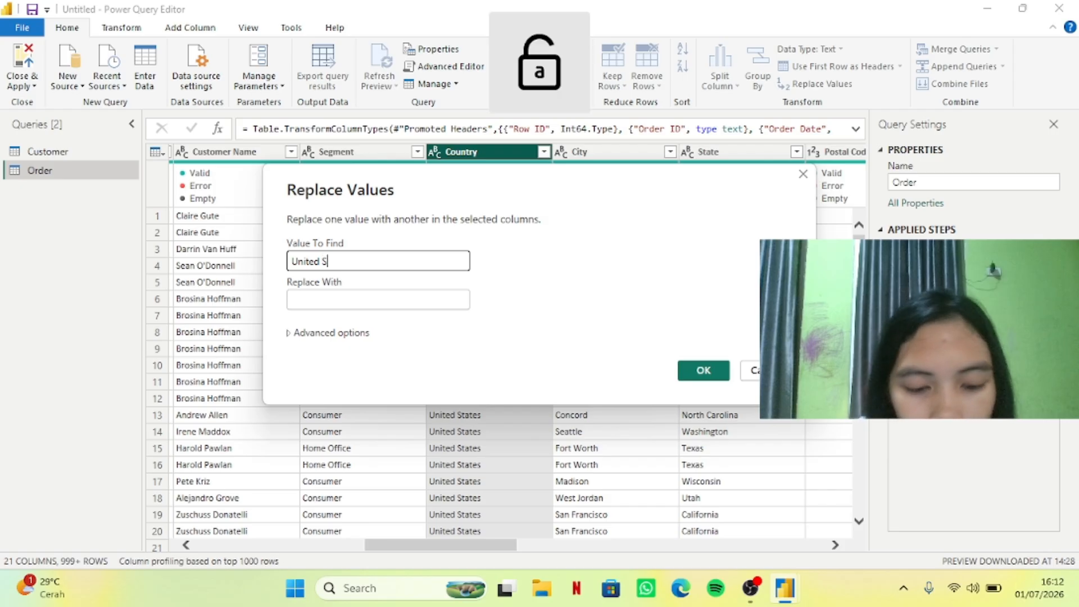
pyautogui.write('tates')
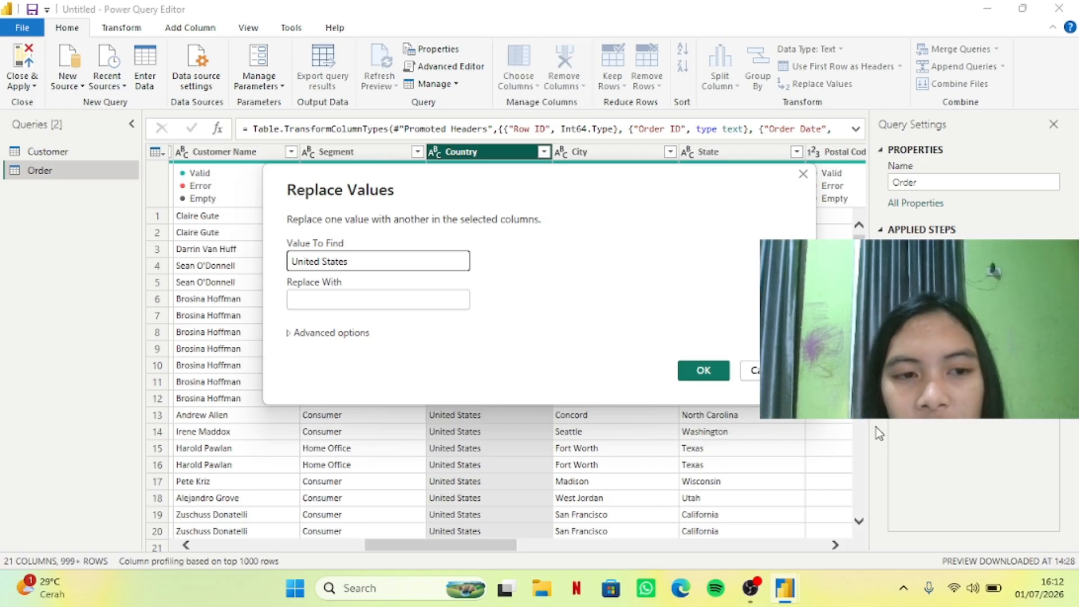
pyautogui.click(450, 297)
pyautogui.press('capslock')
pyautogui.write('U')
pyautogui.press('capslock')
pyautogui.press('capslock')
pyautogui.write('K')
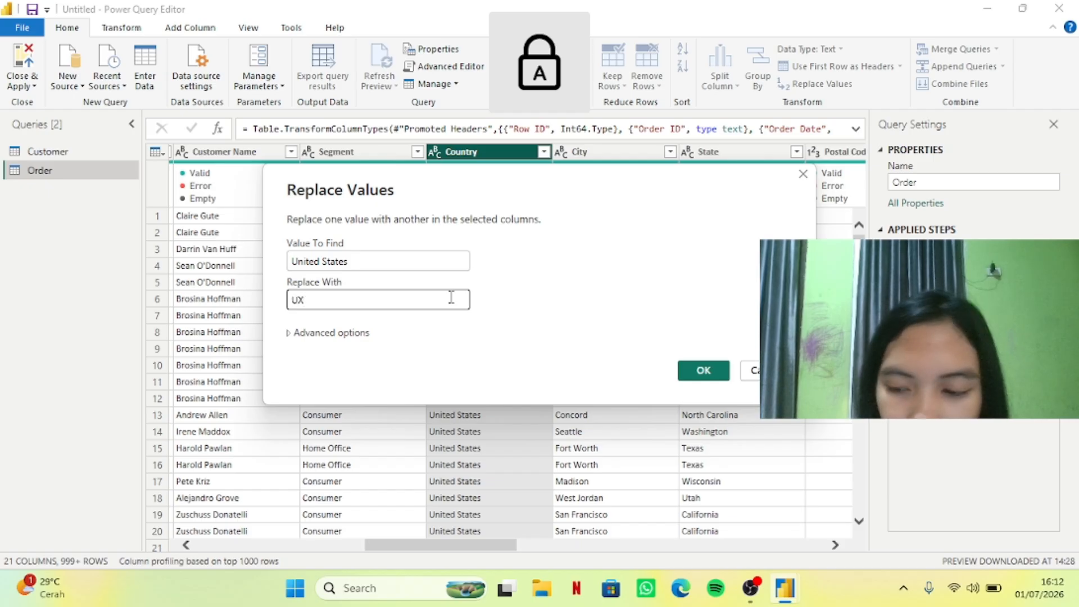
pyautogui.press('BackSpace')
pyautogui.write('S')
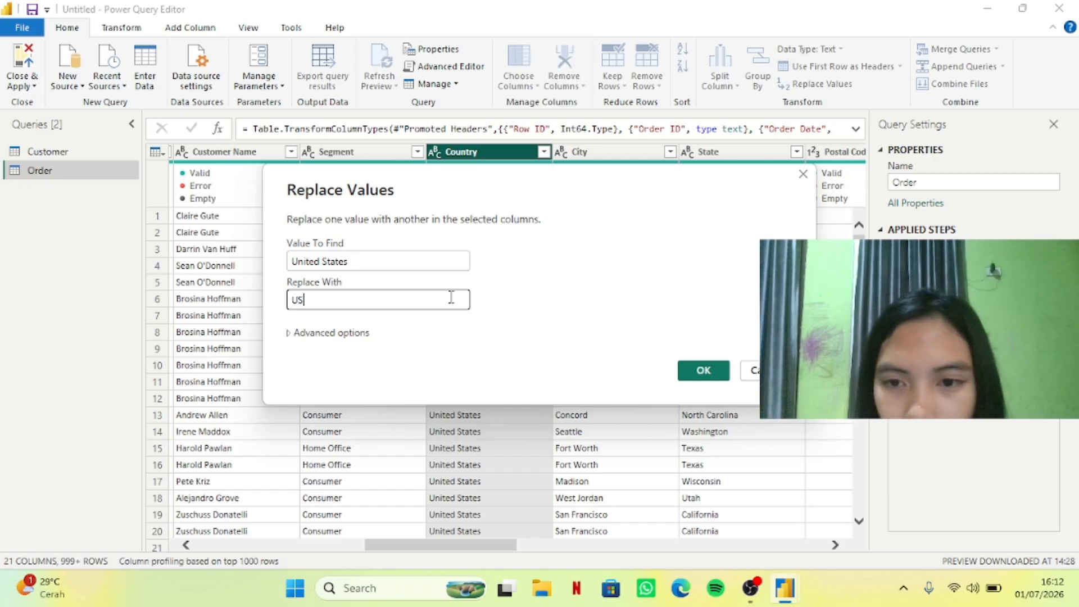
pyautogui.click(703, 369)
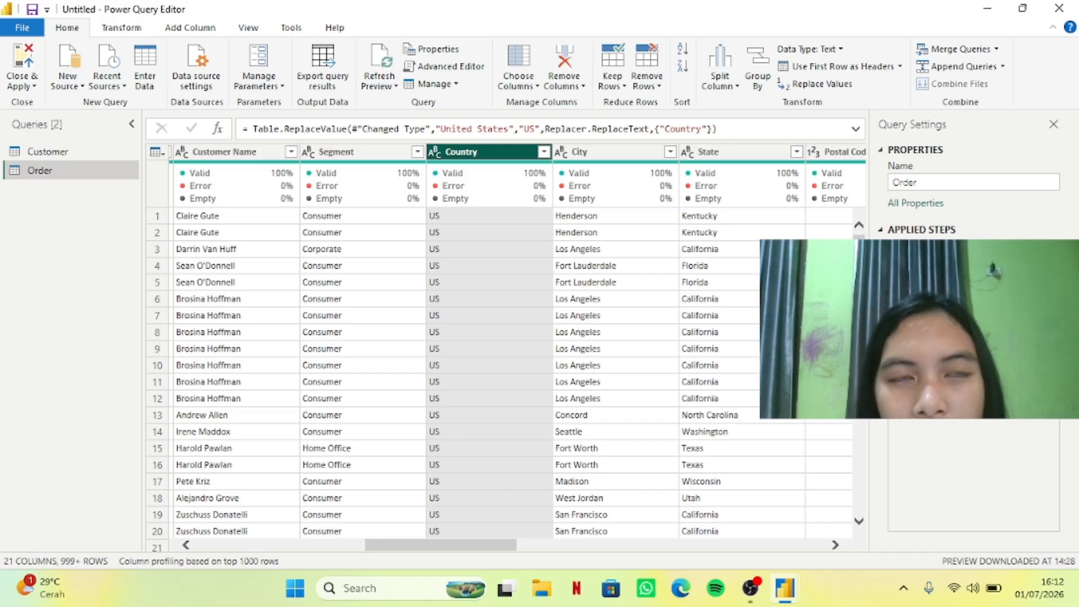
# Go back to the Order query's Changed Type step and look over the Remove Rows and Split Column options.
pyautogui.click(896, 316)
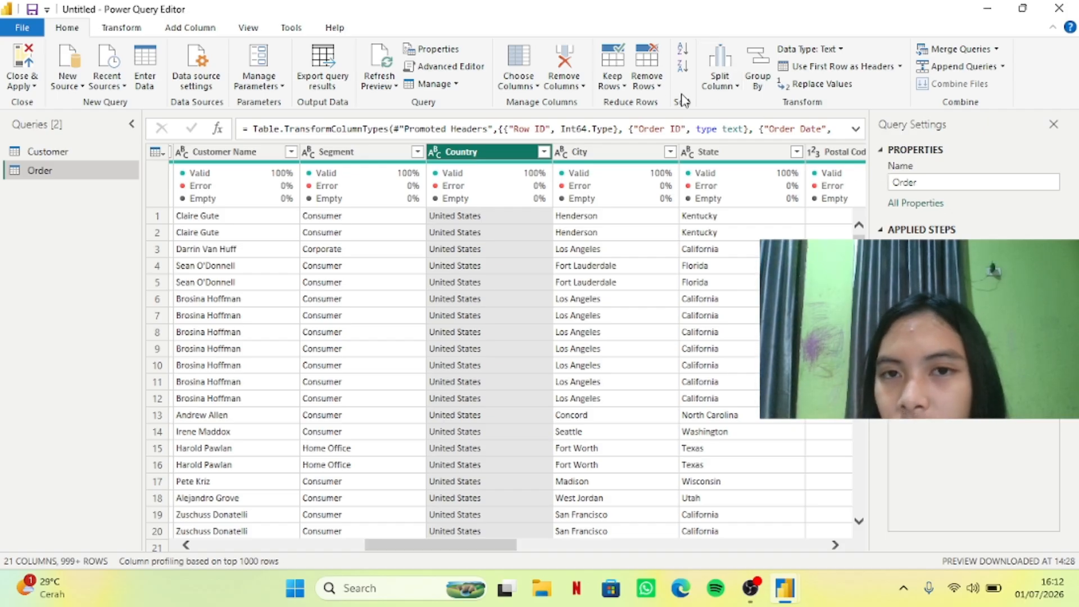
pyautogui.click(647, 84)
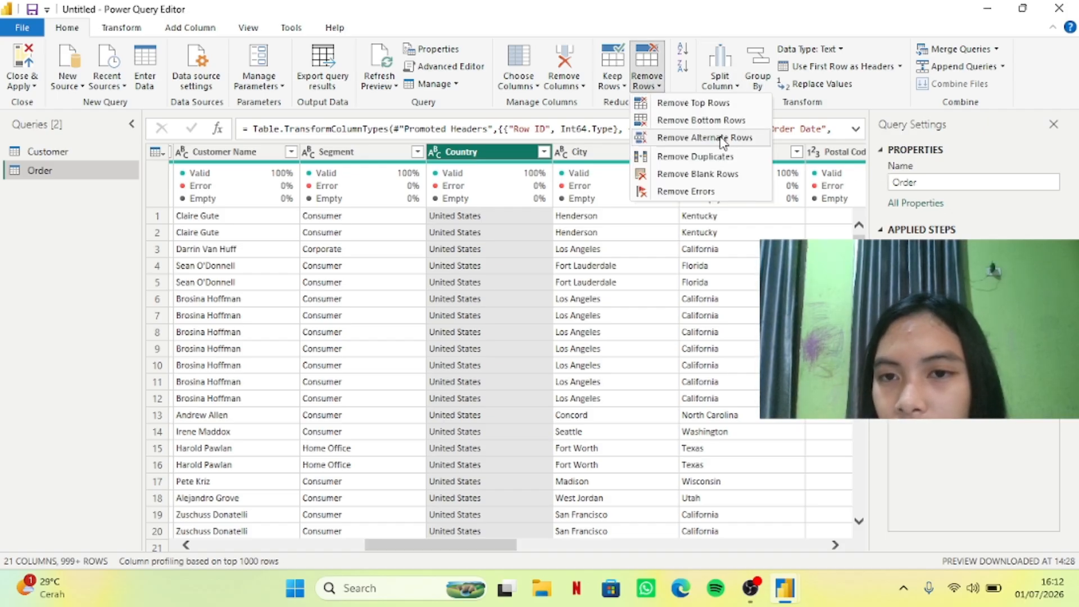
pyautogui.click(1026, 420)
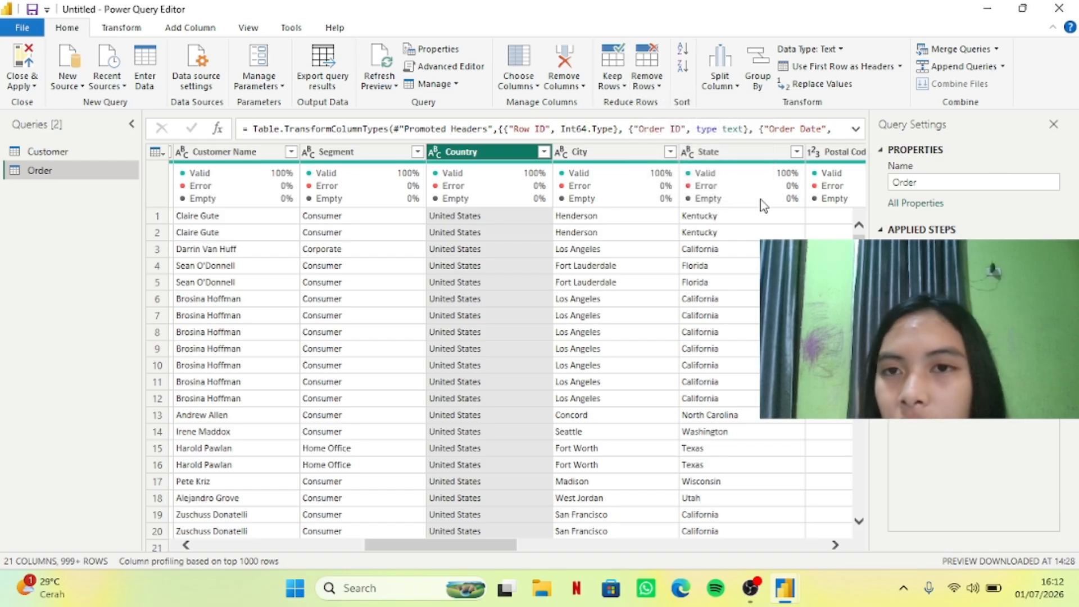
pyautogui.click(720, 82)
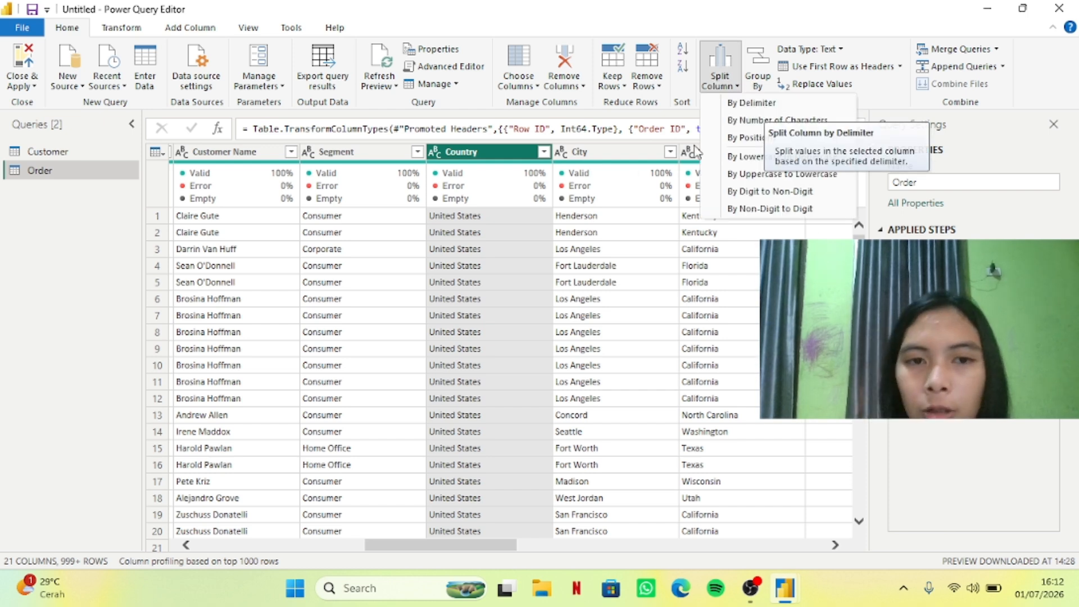
pyautogui.click(96, 247)
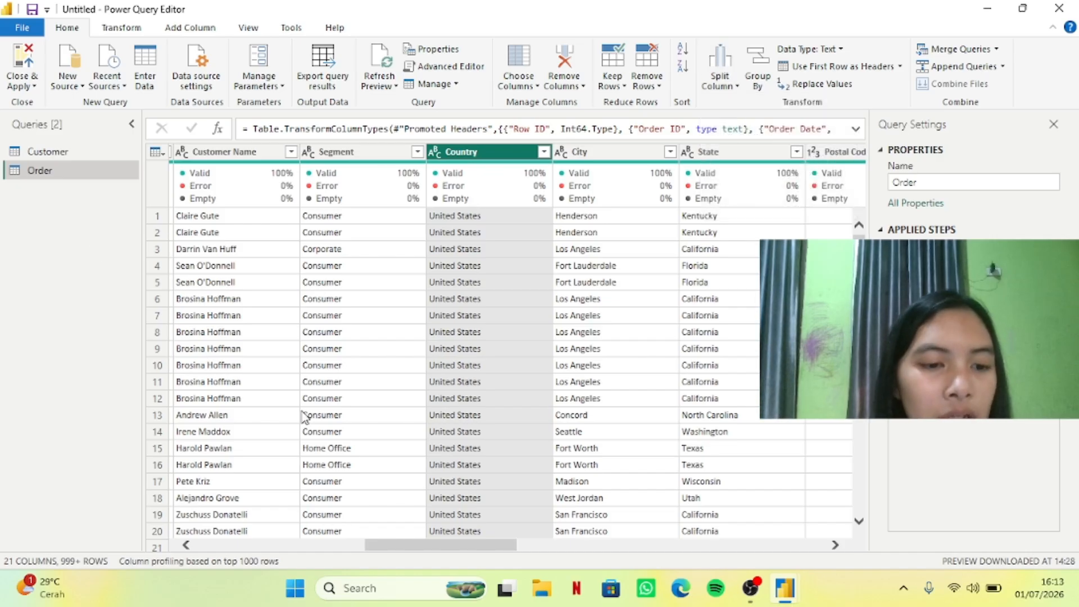
# Split the Order ID column at each occurrence of the custom delimiter "-", with quote character None, as an inserted step.
pyautogui.click(187, 544)
pyautogui.click(187, 545)
pyautogui.moveTo(187, 546); pyautogui.dragTo(186, 545)
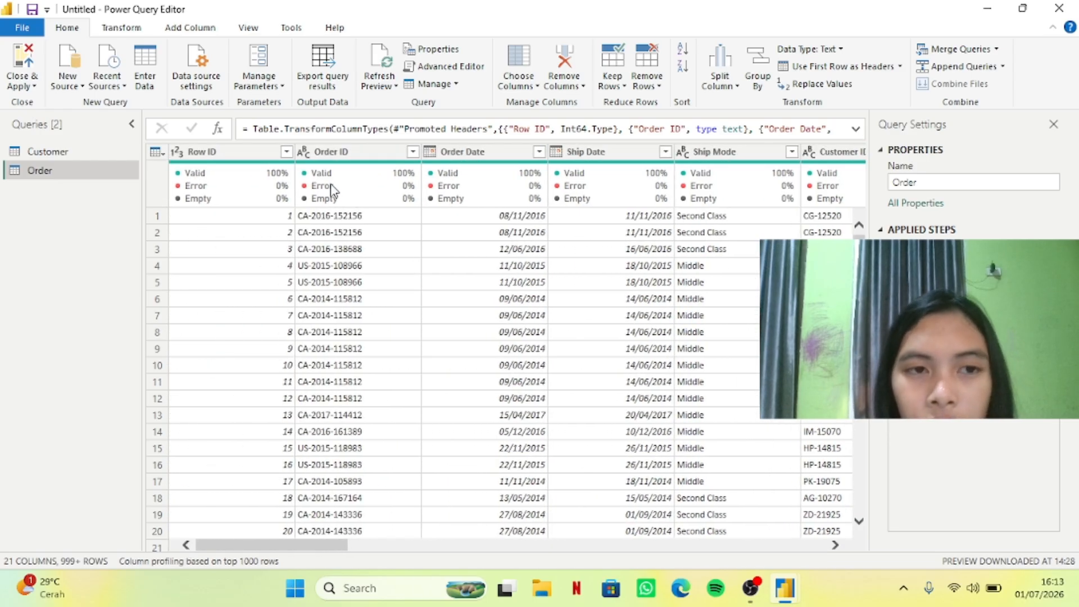
pyautogui.click(362, 152)
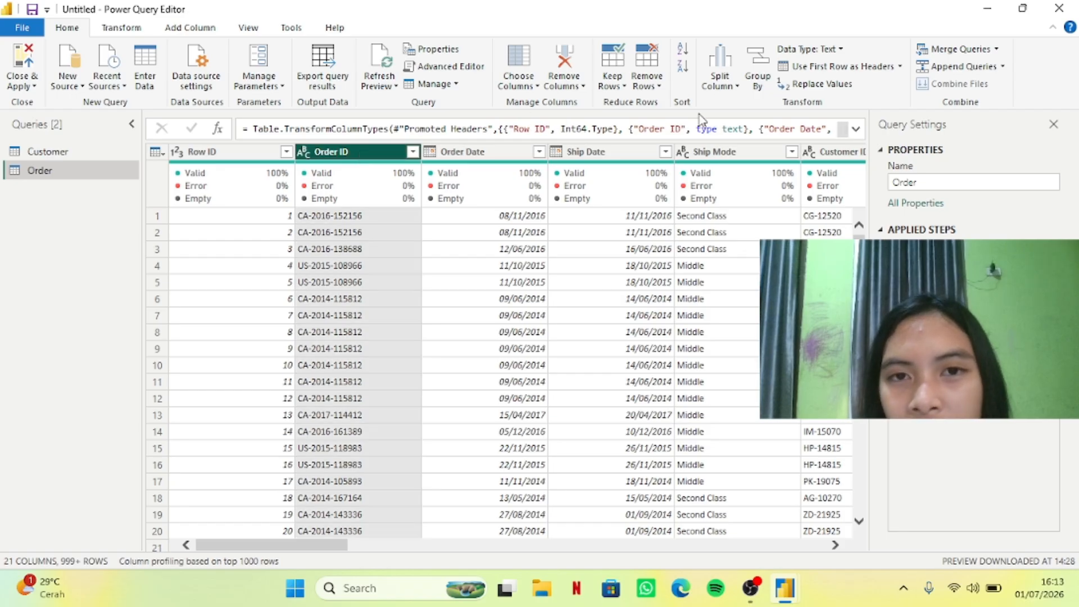
pyautogui.click(725, 91)
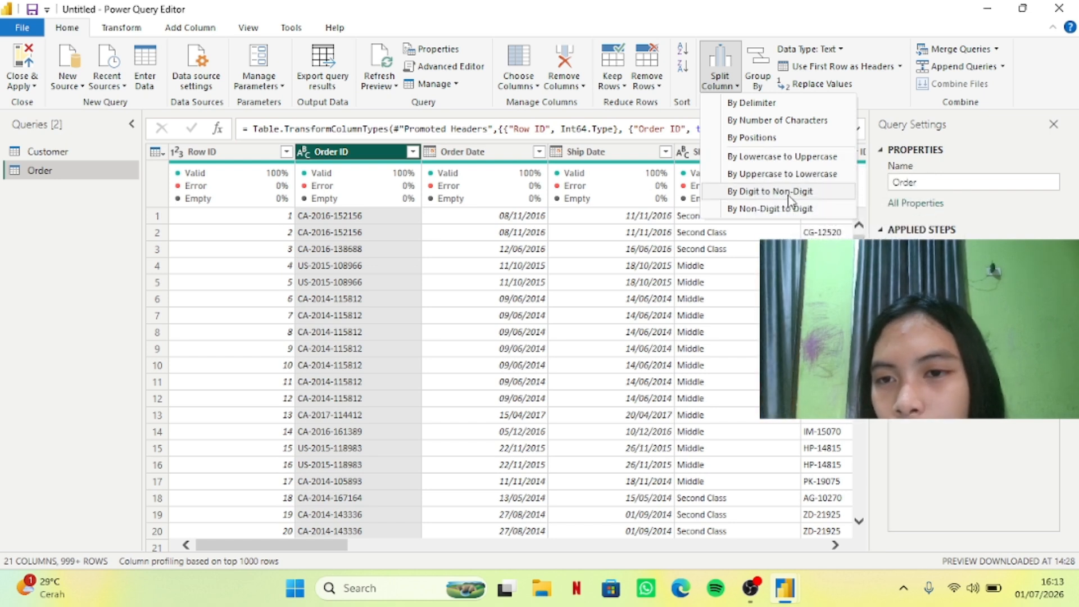
pyautogui.click(775, 107)
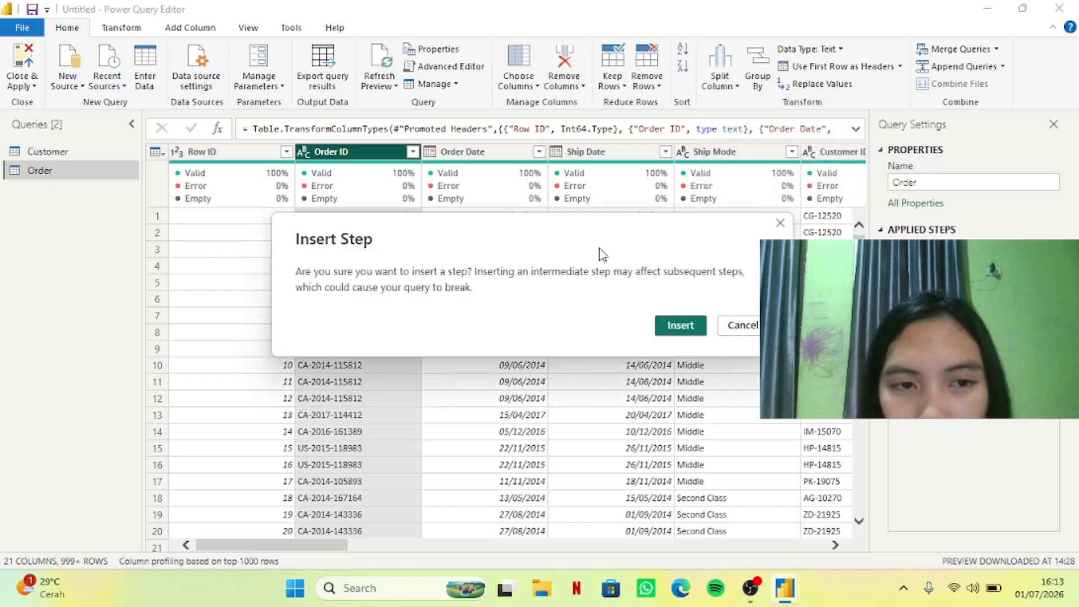
pyautogui.click(694, 329)
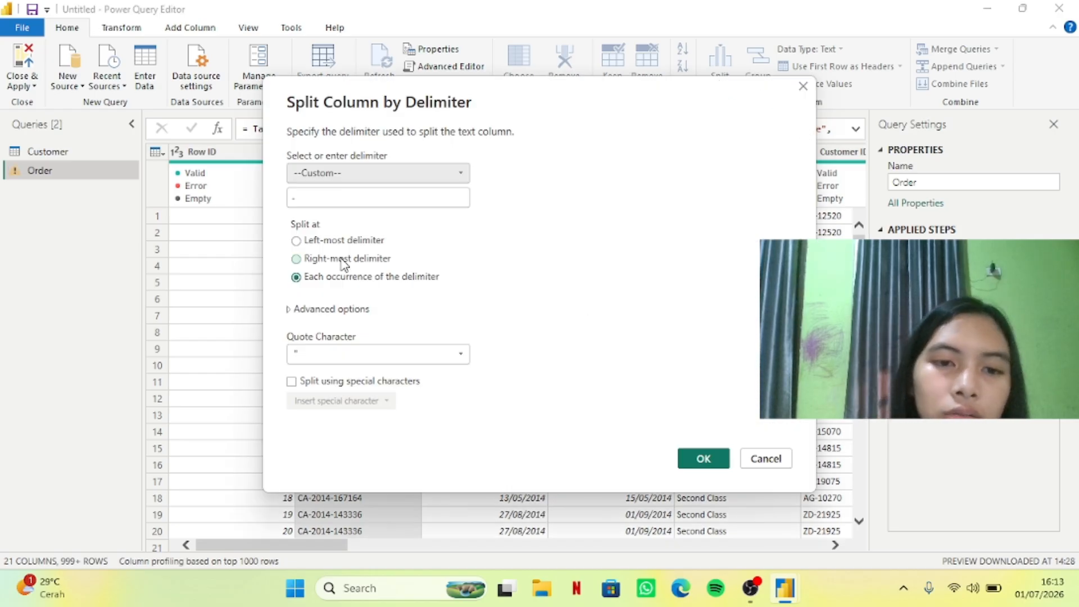
pyautogui.click(347, 199)
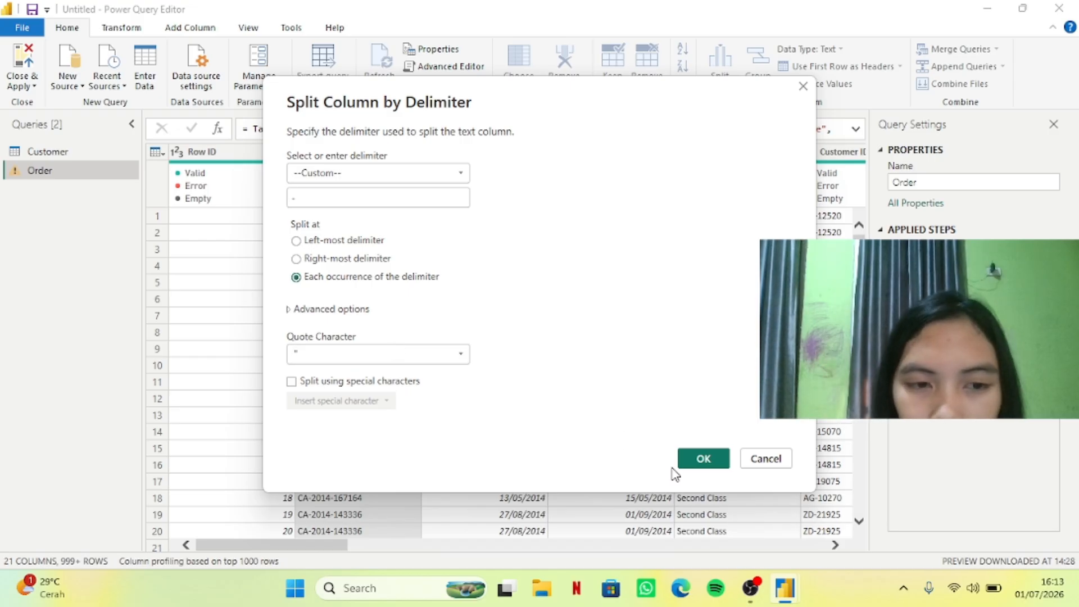
pyautogui.click(394, 353)
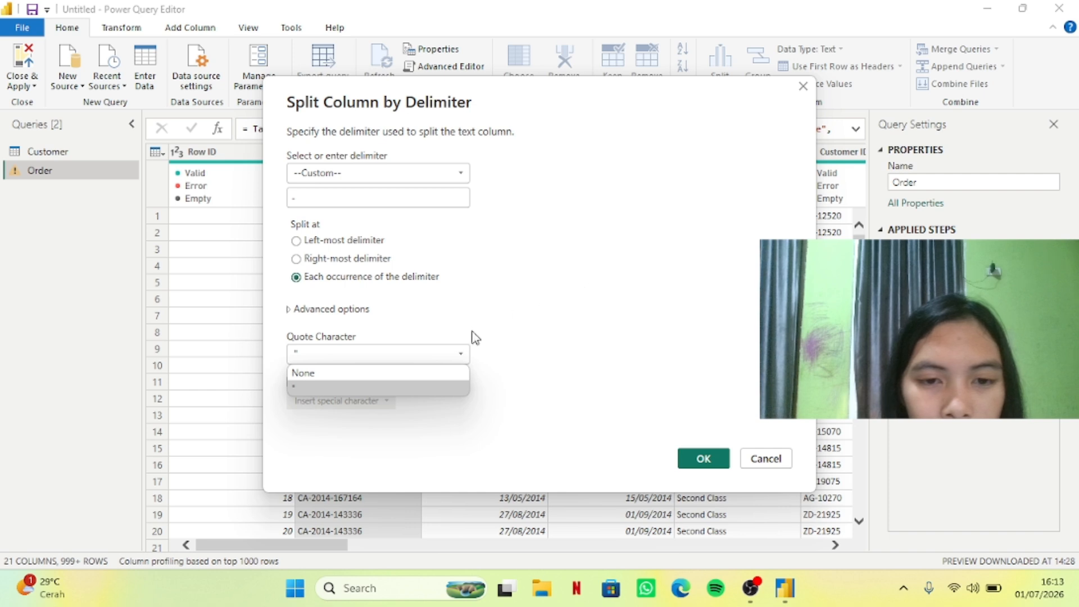
pyautogui.click(421, 373)
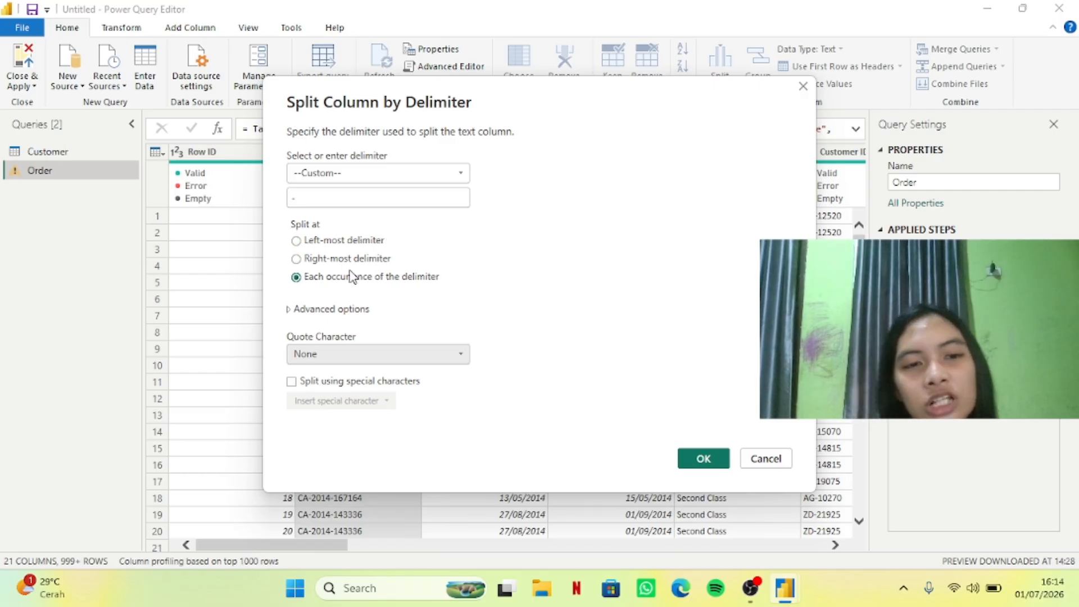
pyautogui.click(705, 458)
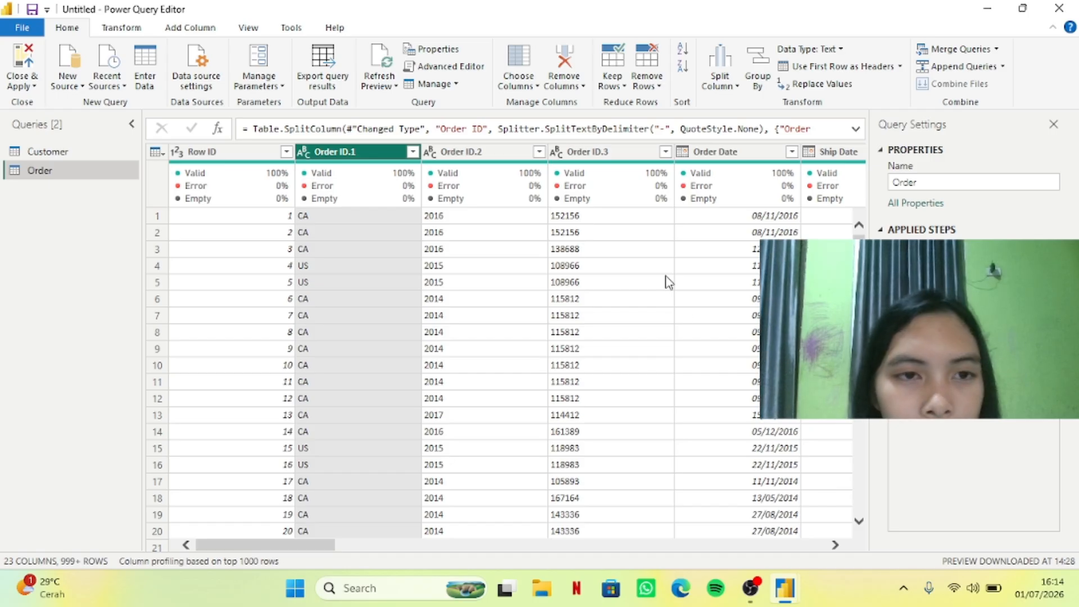
# Try to rename the Order ID.1 column as Order ID 11.
pyautogui.doubleClick(375, 152)
pyautogui.click(375, 152)
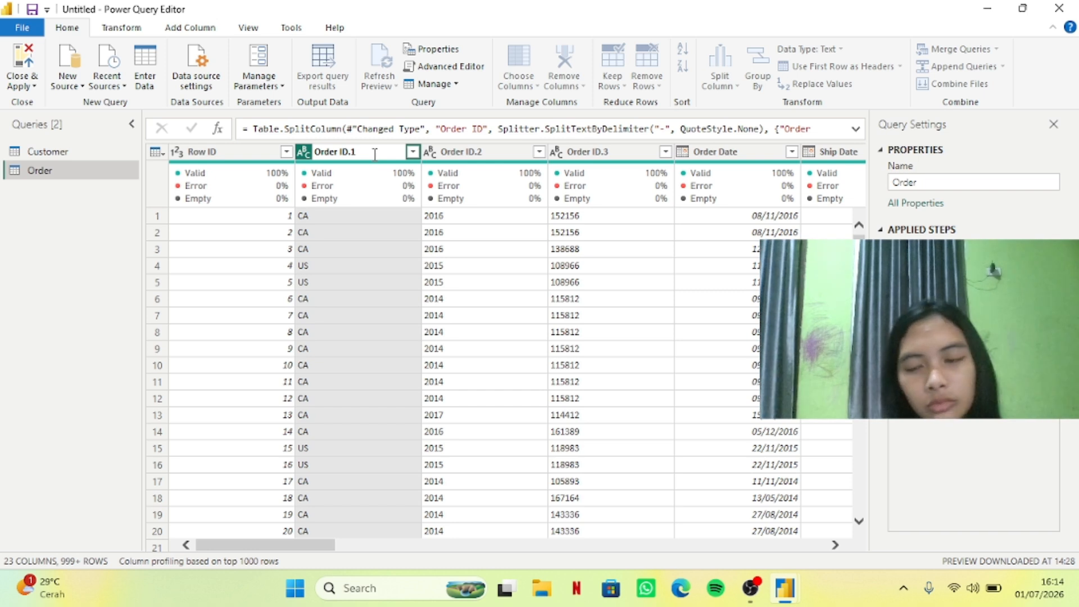
pyautogui.press('BackSpace')
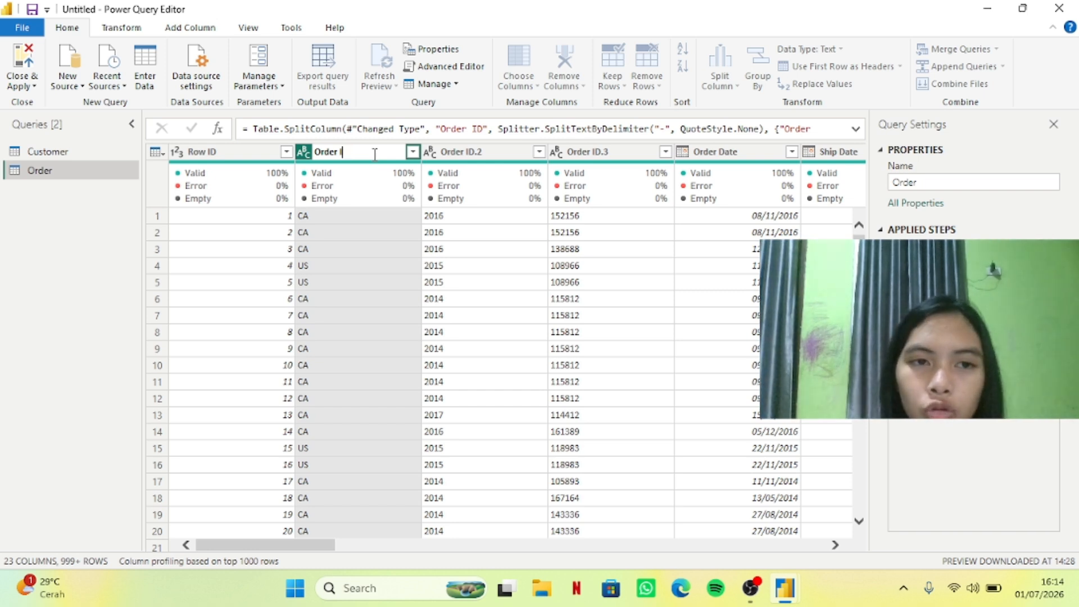
pyautogui.press('capslock')
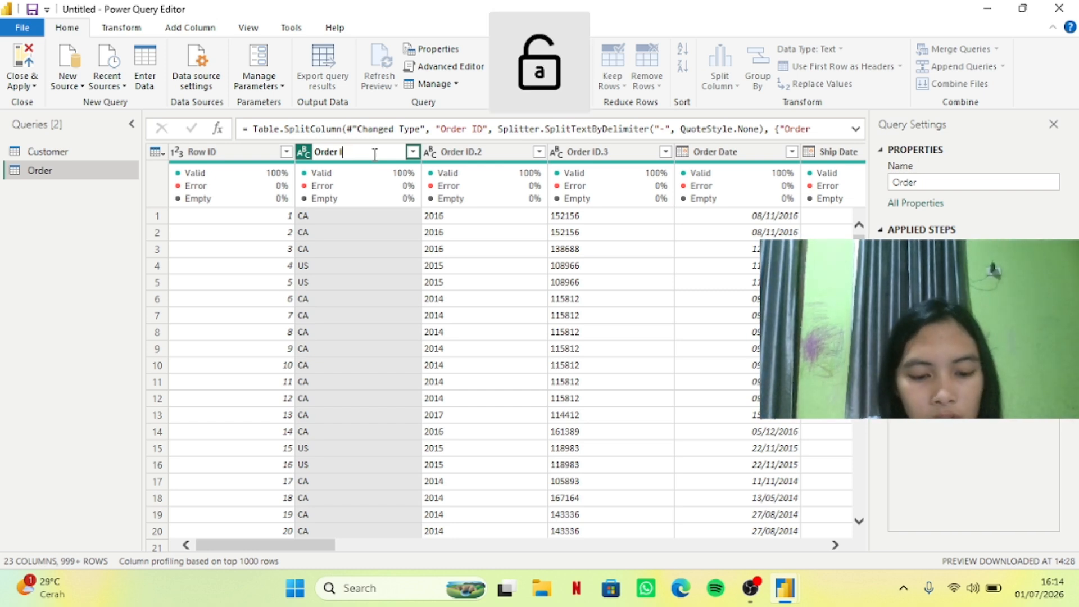
pyautogui.write('d')
pyautogui.press('BackSpace')
pyautogui.press('capslock')
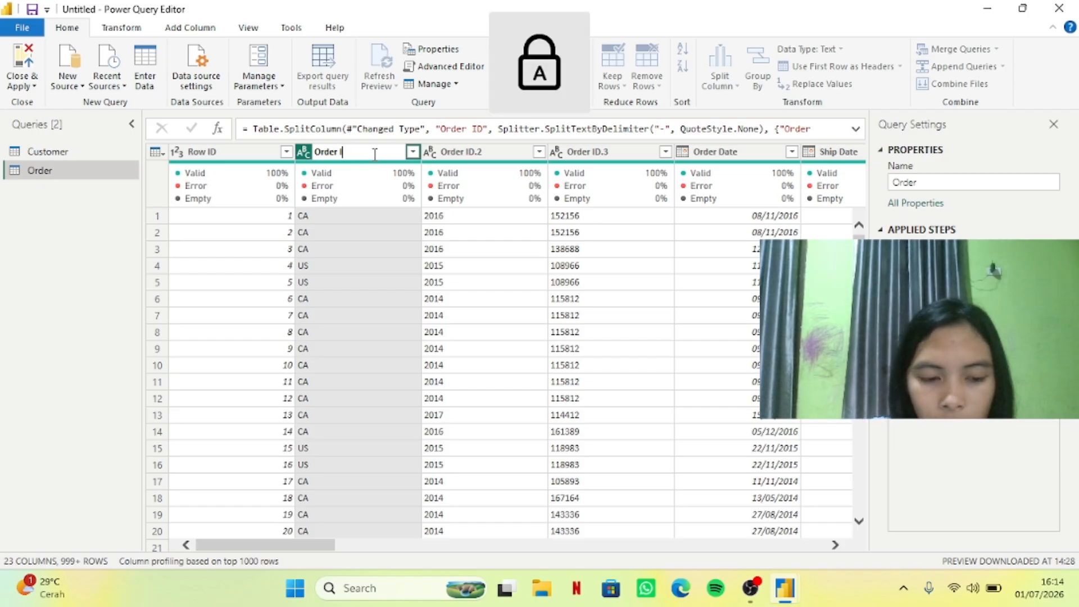
pyautogui.write('D')
pyautogui.press('capslock')
pyautogui.write('11')
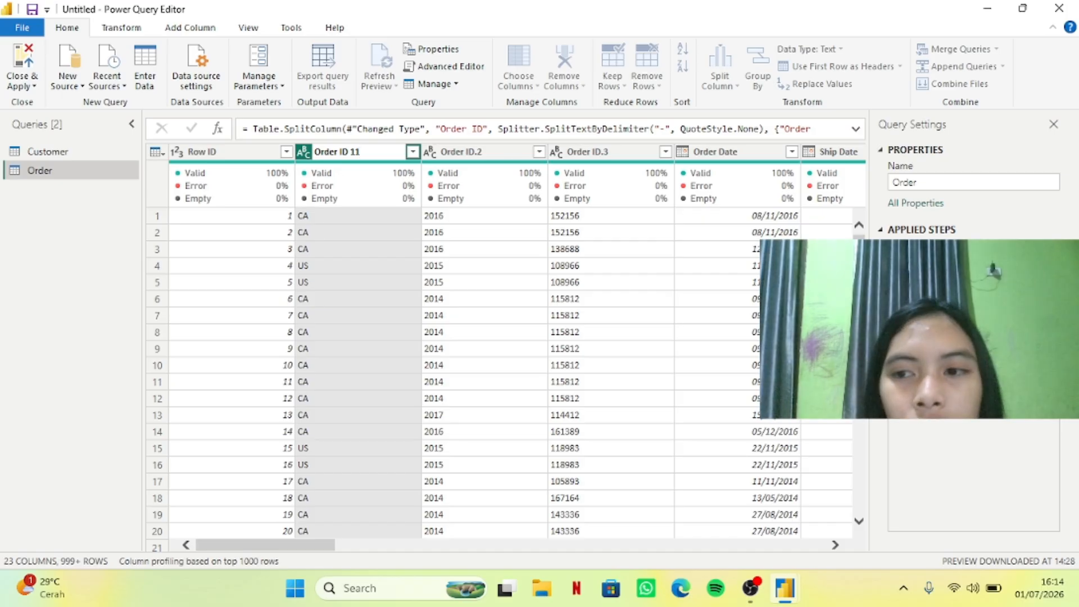
pyautogui.click(518, 77)
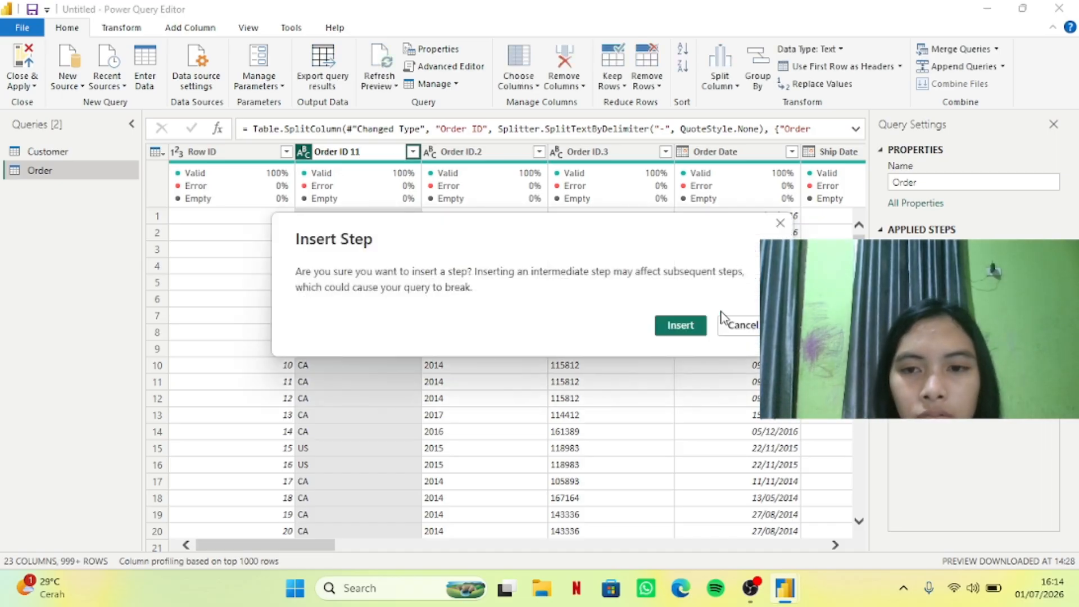
pyautogui.click(780, 223)
pyautogui.click(478, 153)
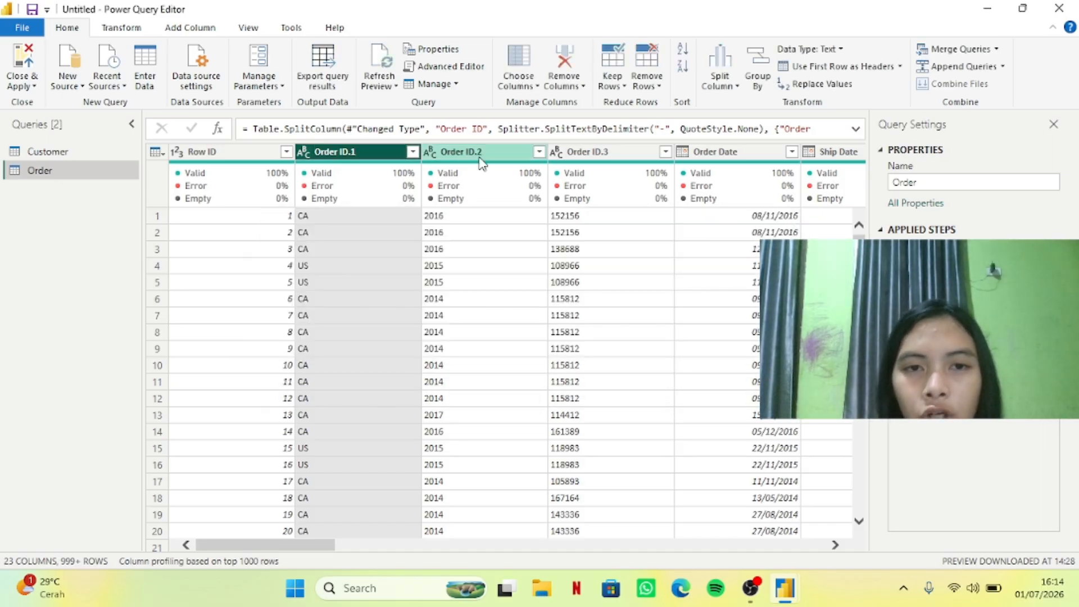
pyautogui.rightClick(479, 158)
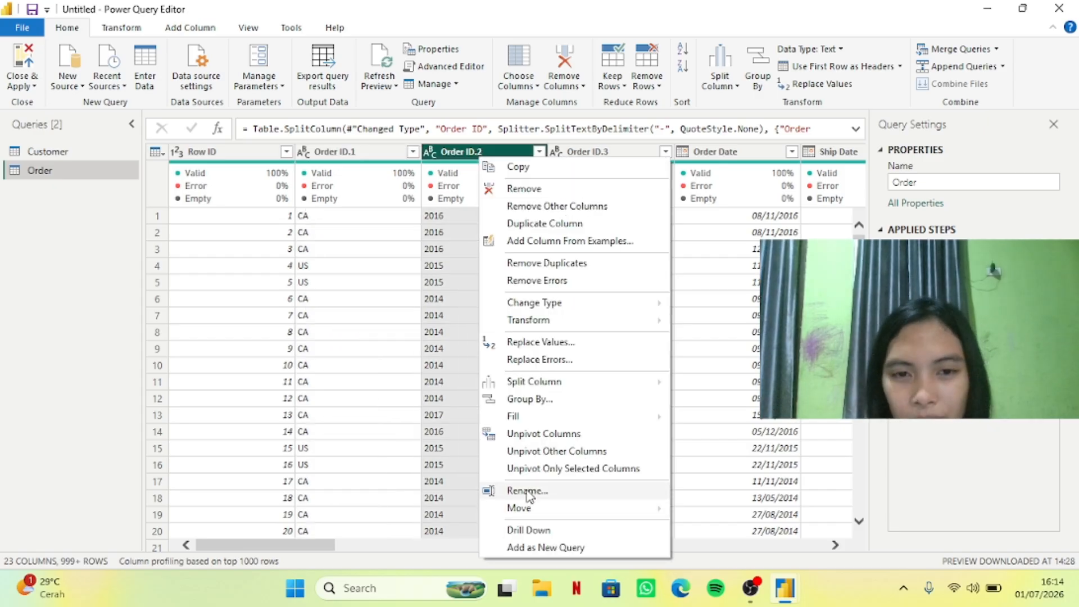
pyautogui.click(527, 490)
pyautogui.click(503, 154)
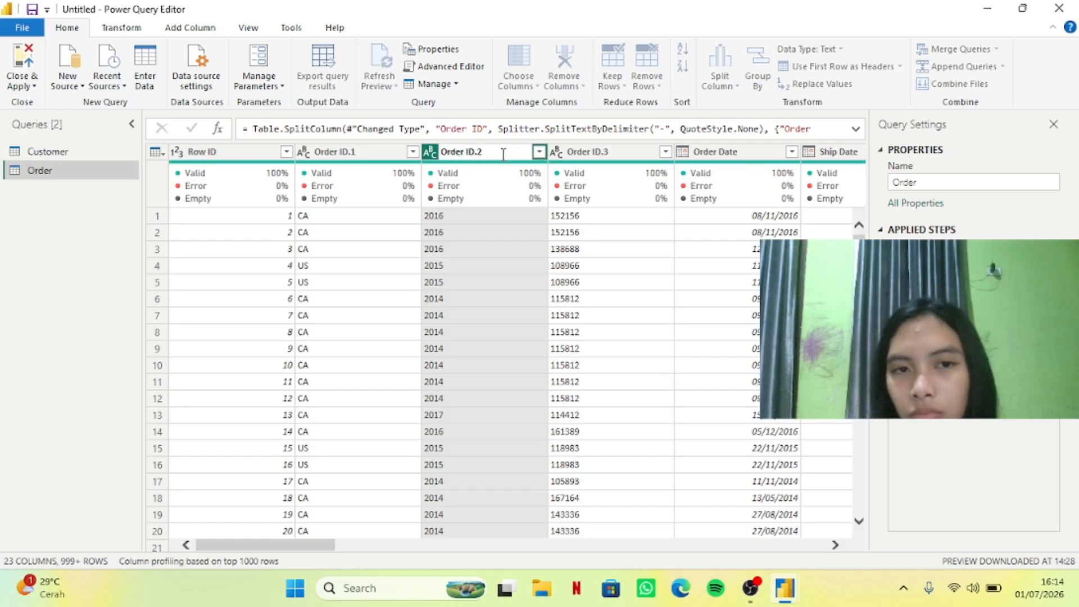
pyautogui.click(1007, 456)
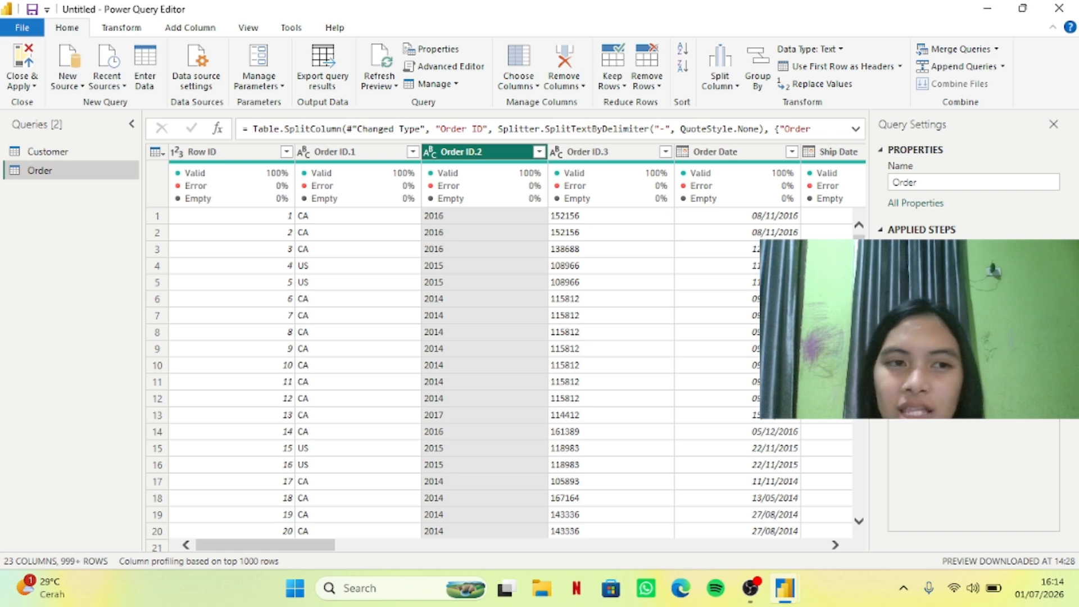
pyautogui.click(714, 79)
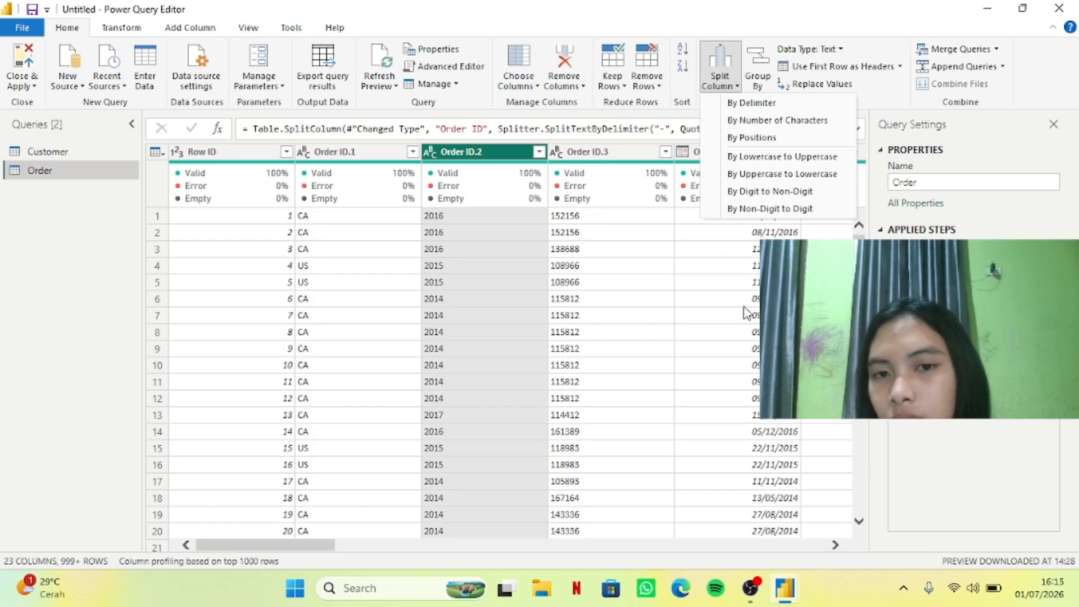
pyautogui.press('Escape')
pyautogui.click(595, 151)
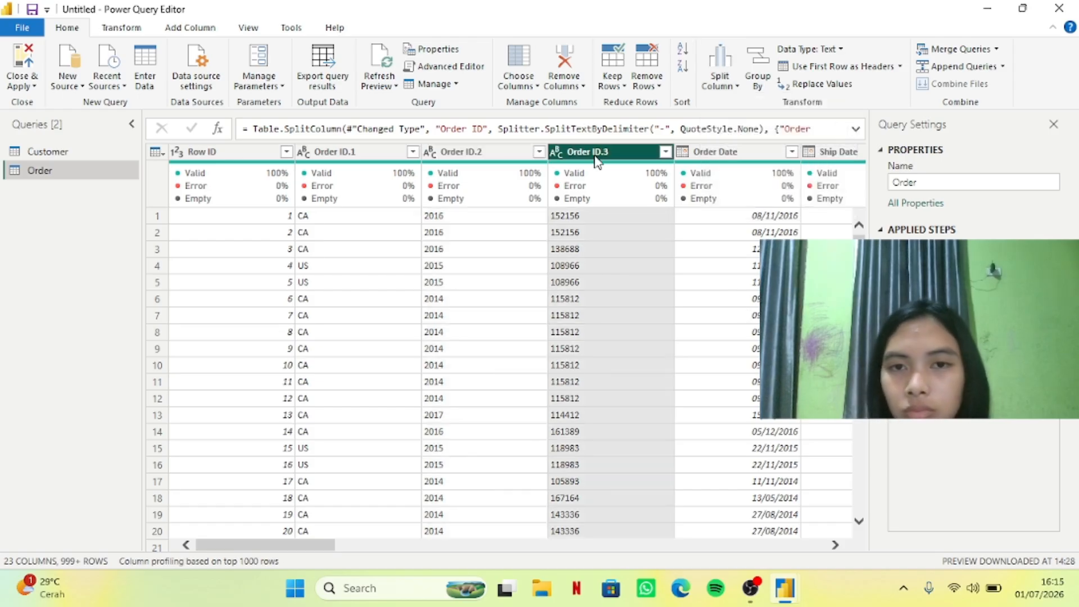
# Split the Order ID.3 column by digit to non-digit transition.
pyautogui.click(729, 75)
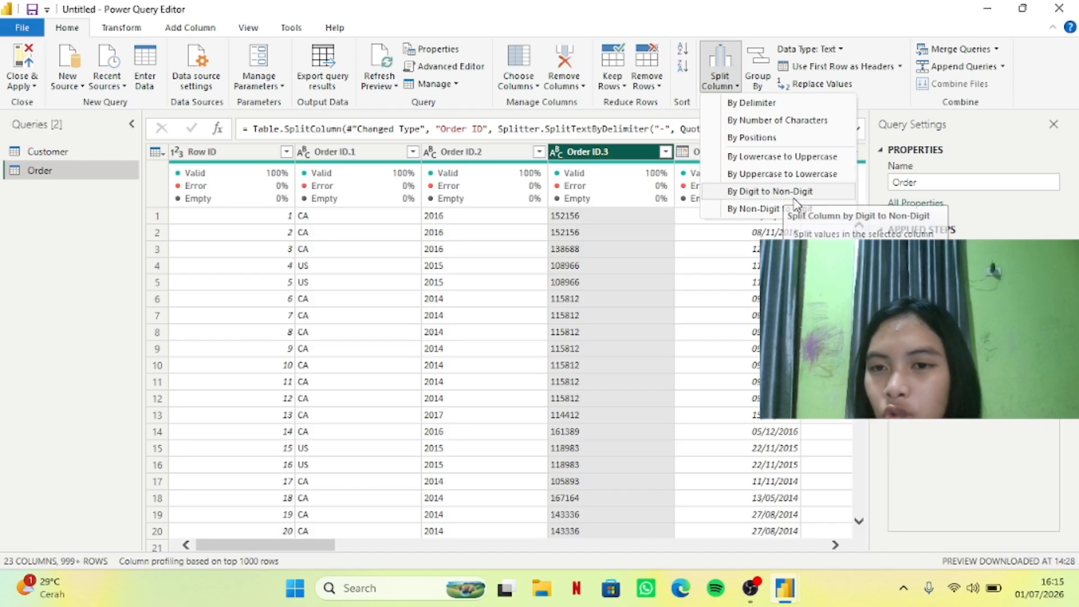
pyautogui.press('Escape')
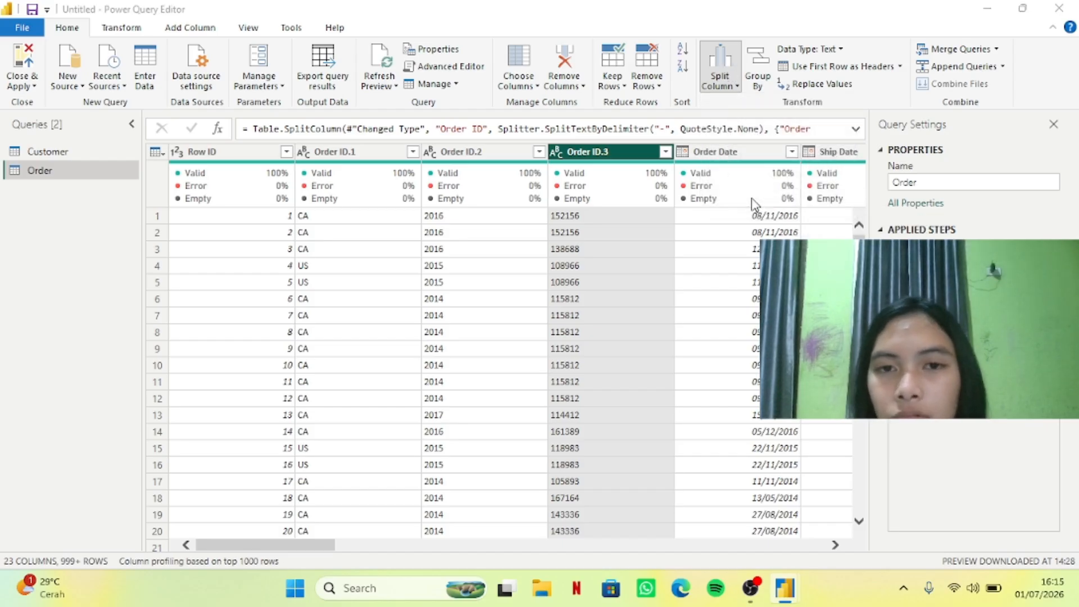
pyautogui.click(682, 326)
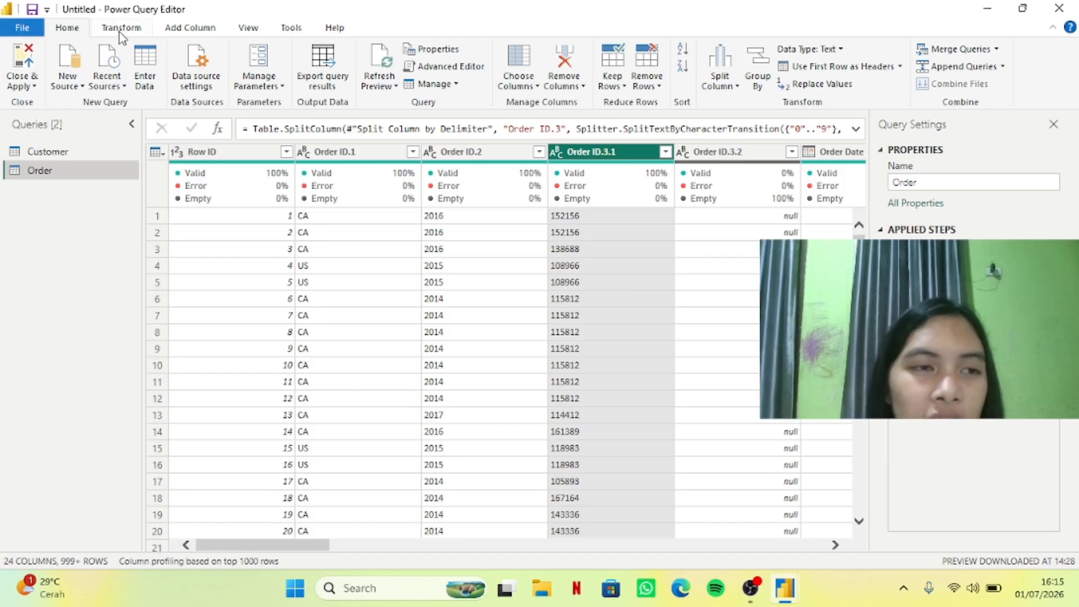
pyautogui.click(120, 33)
pyautogui.click(212, 28)
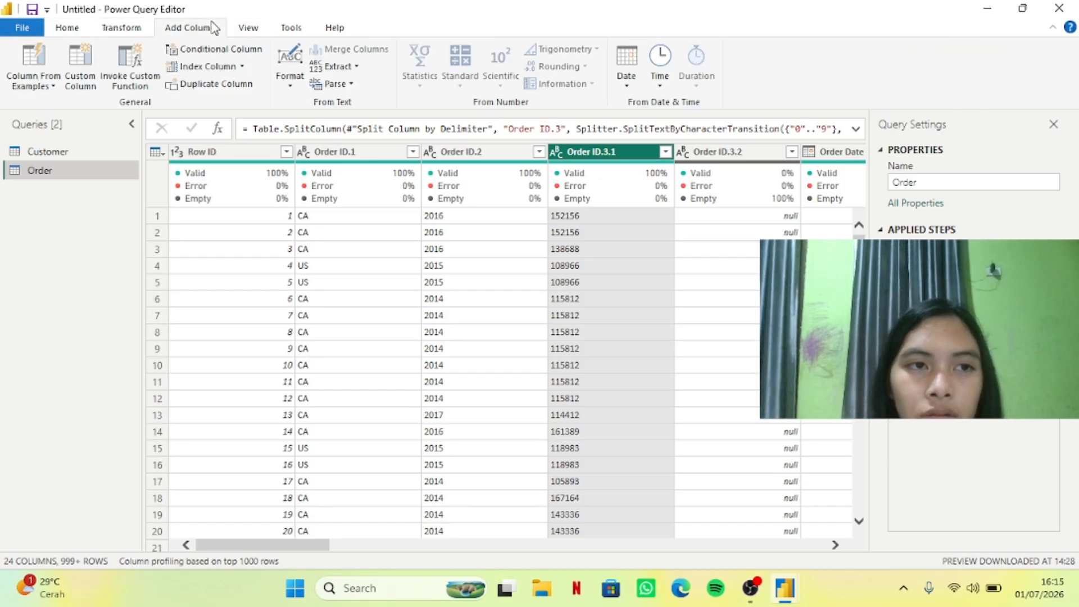
pyautogui.click(252, 29)
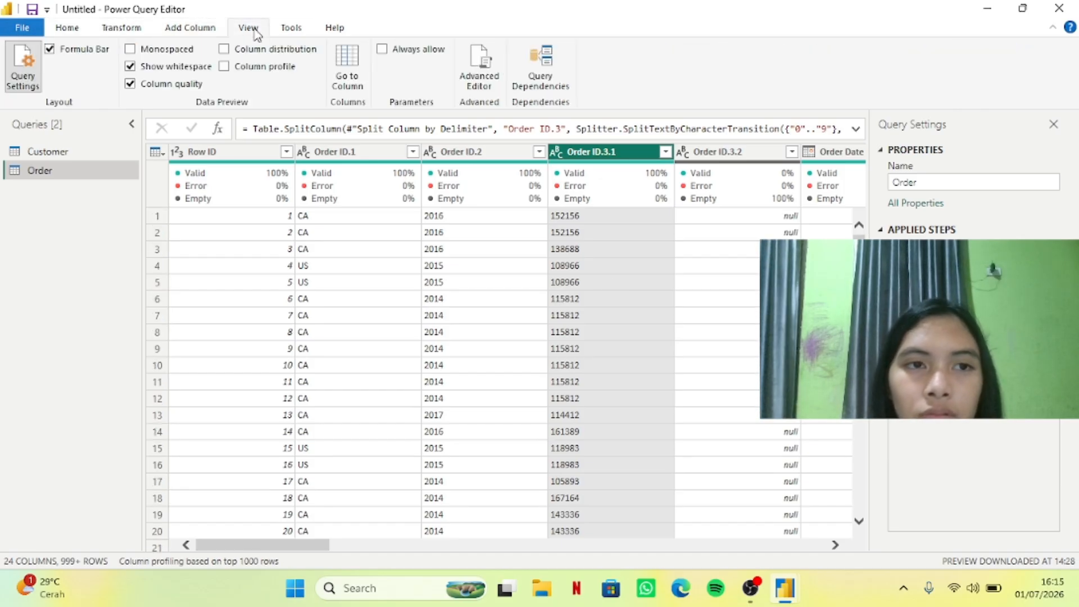
pyautogui.click(302, 36)
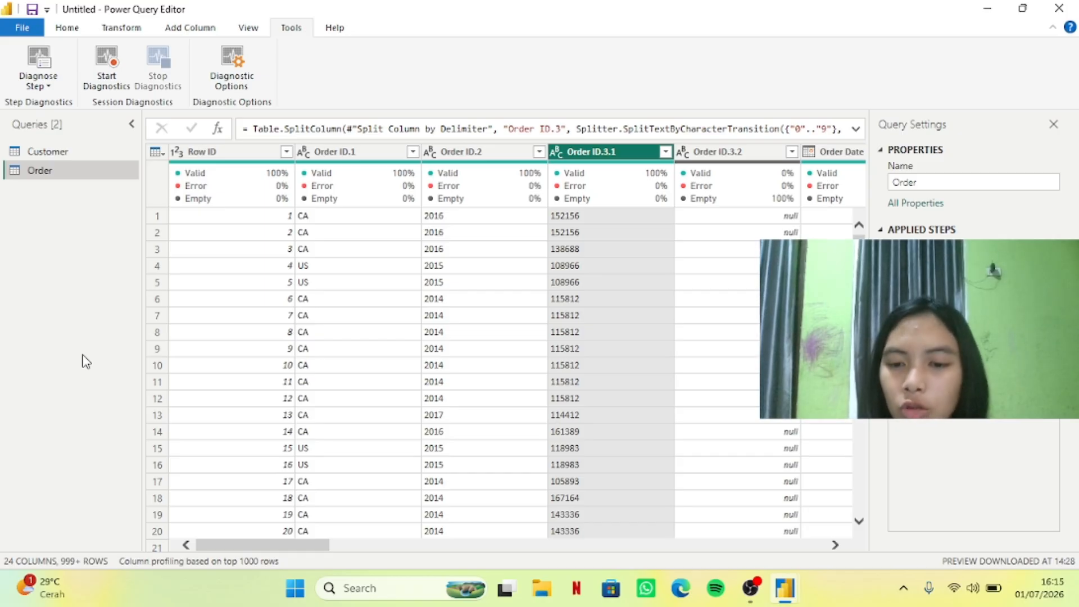
pyautogui.click(764, 588)
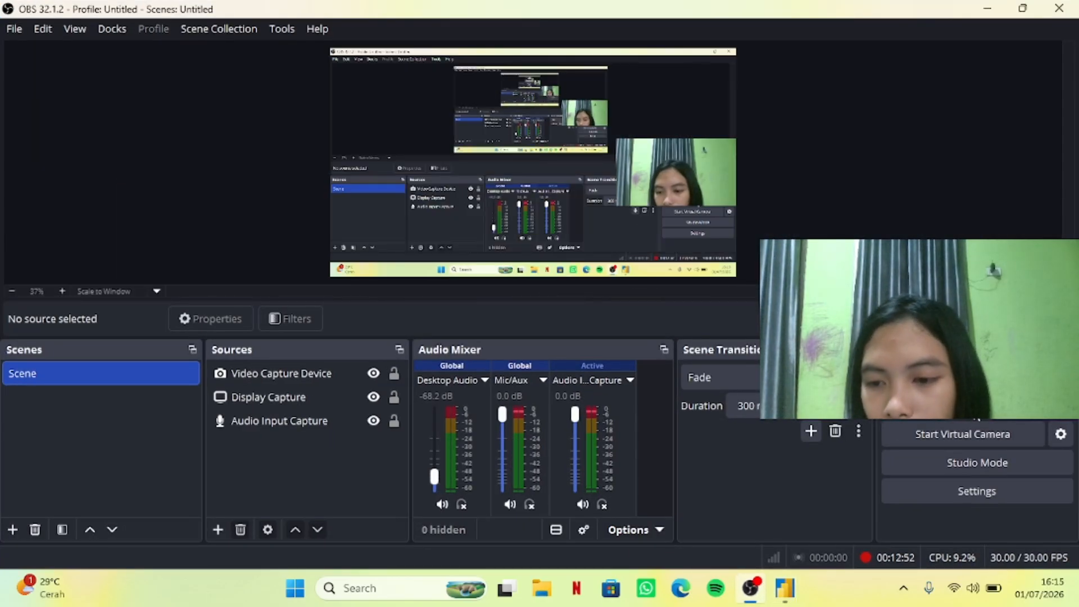